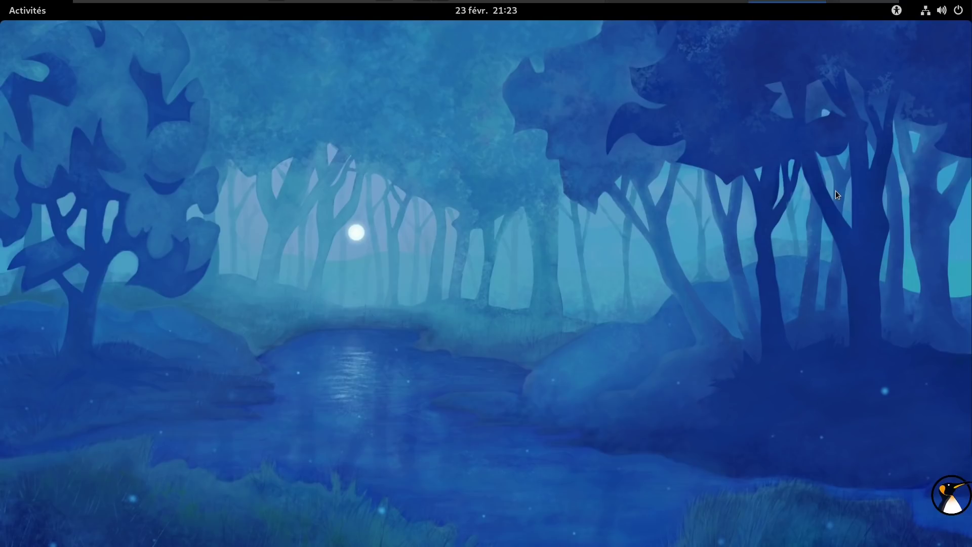
# Switch to the Settings À propos window, highlight the GNOME version value, and minimize the window.
pyautogui.hotkey('alt', 'Tab')
pyautogui.hotkey('alt', 'Tab')
pyautogui.hotkey('alt', 'Tab')
pyautogui.hotkey('alt', 'Tab')
pyautogui.hotkey('alt', 'Tab')
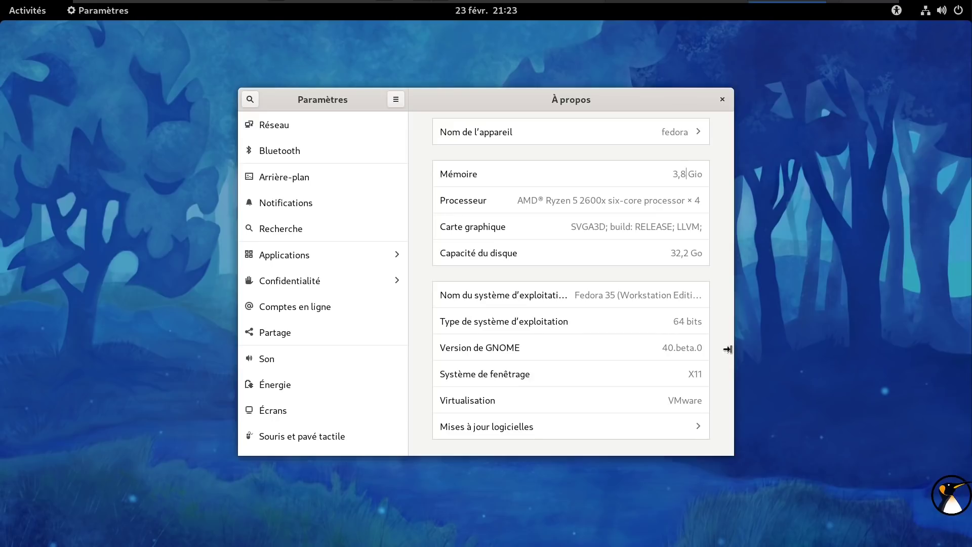
pyautogui.moveTo(662, 349); pyautogui.dragTo(709, 348)
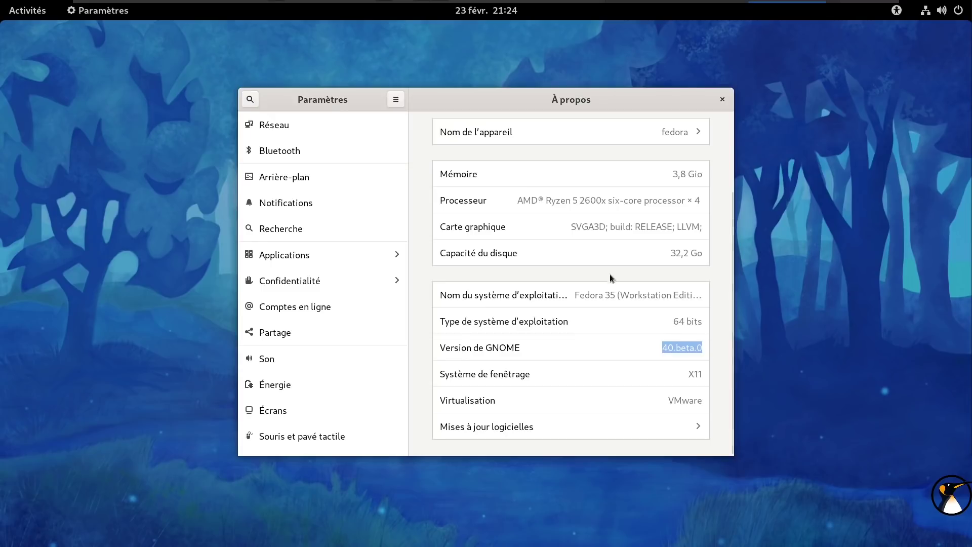
pyautogui.rightClick(633, 100)
pyautogui.click(680, 120)
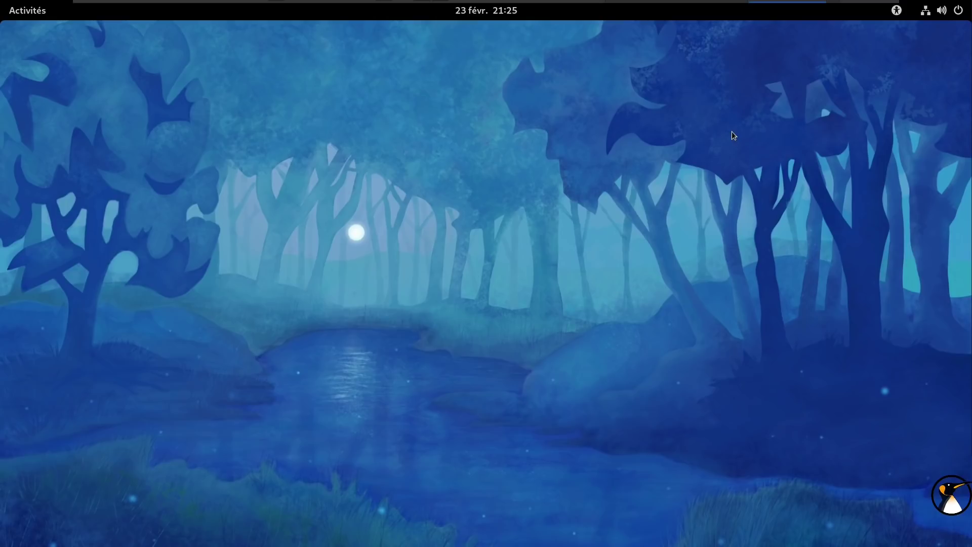
# Lower the system volume slightly and view the wired connection and power/session options.
pyautogui.click(926, 11)
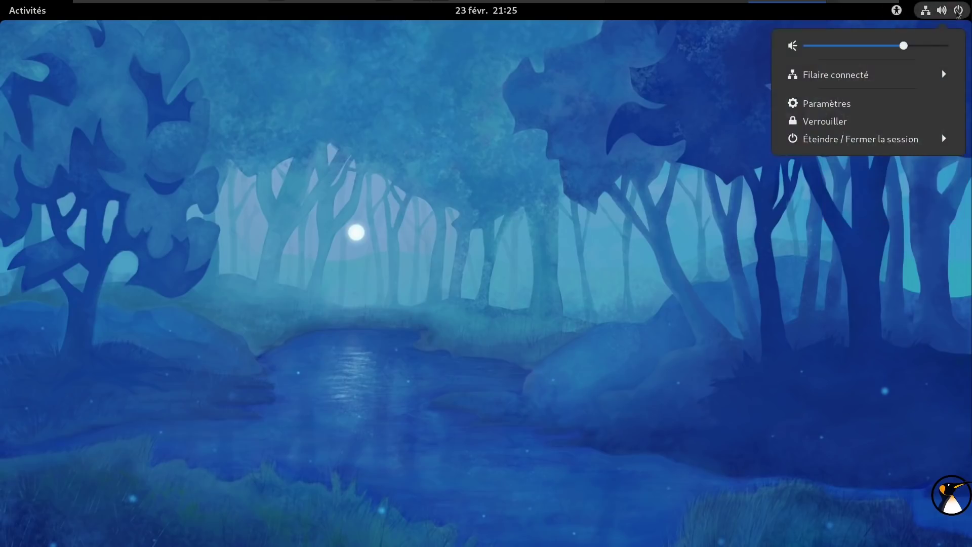
pyautogui.moveTo(906, 48); pyautogui.dragTo(892, 48)
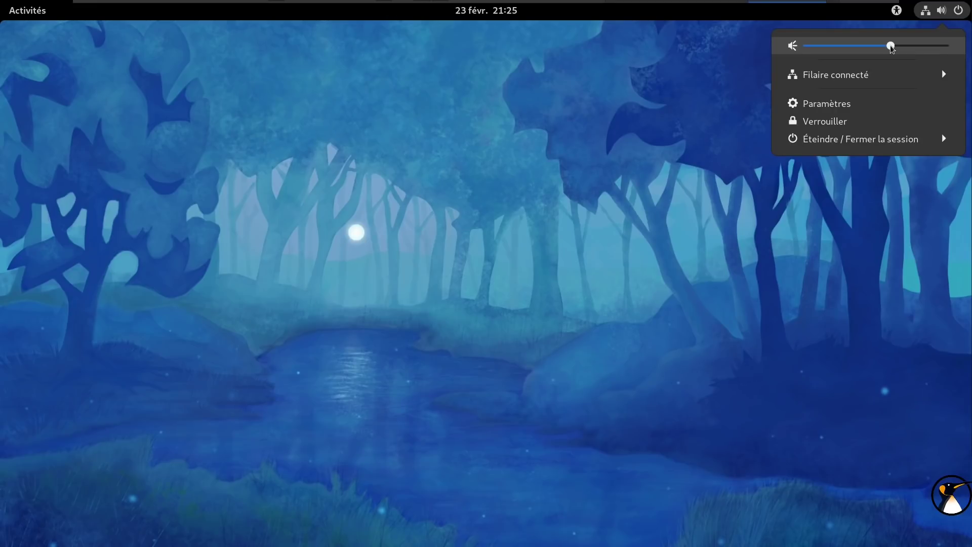
pyautogui.click(869, 76)
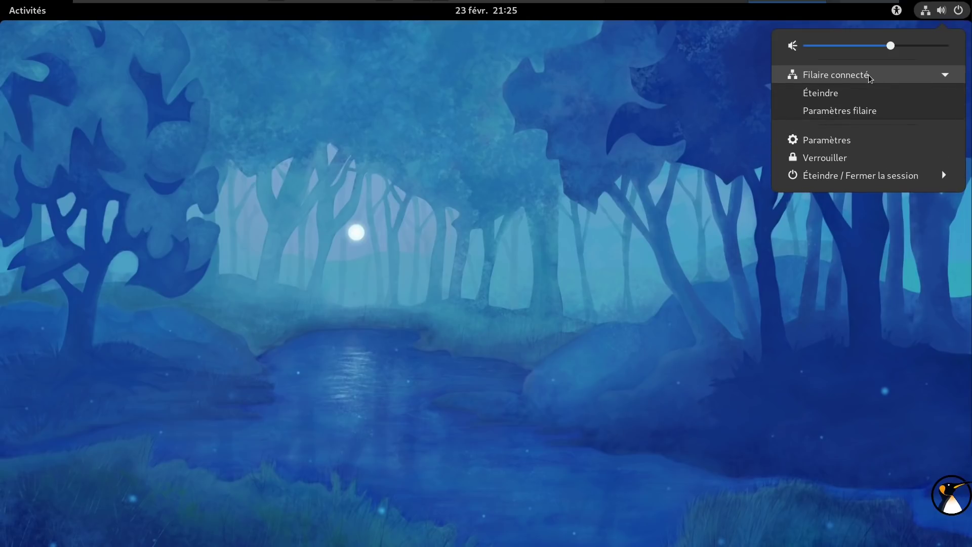
pyautogui.click(869, 76)
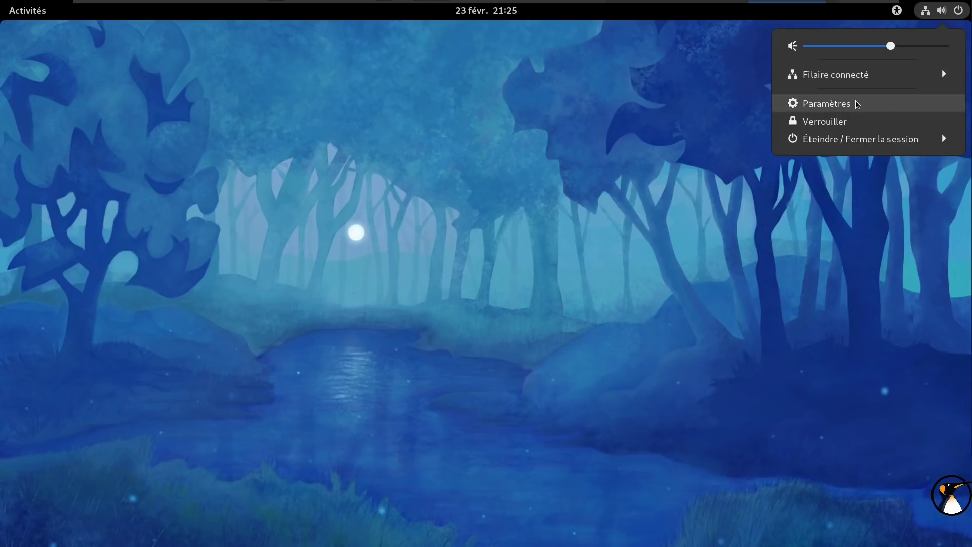
pyautogui.click(867, 142)
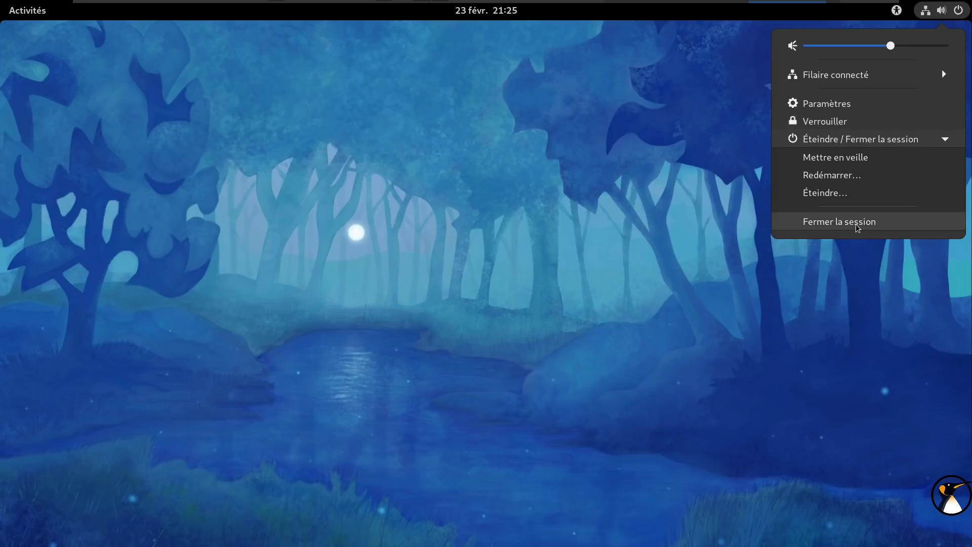
# Review the notifications and calendar, switching Ne pas déranger on and back off.
pyautogui.click(500, 16)
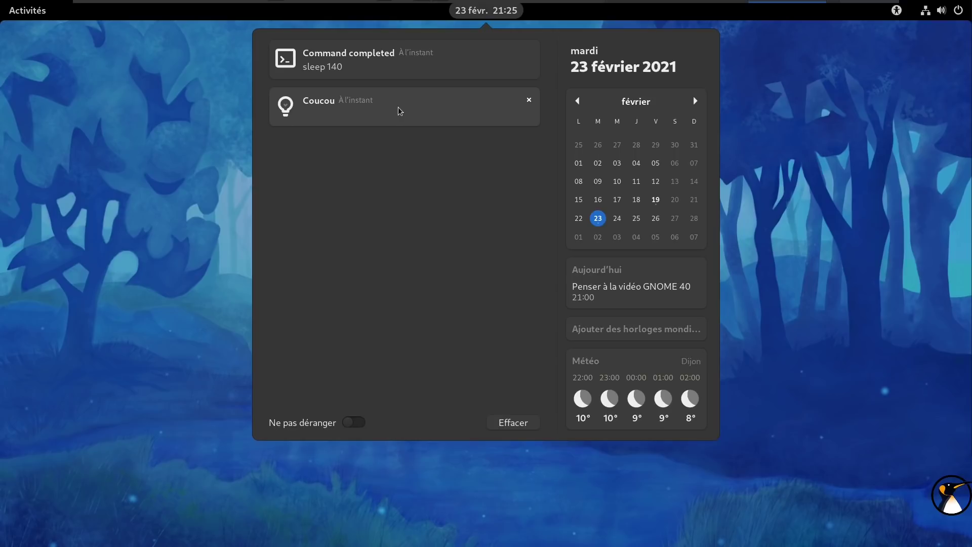
pyautogui.click(356, 424)
pyautogui.click(354, 424)
pyautogui.click(485, 12)
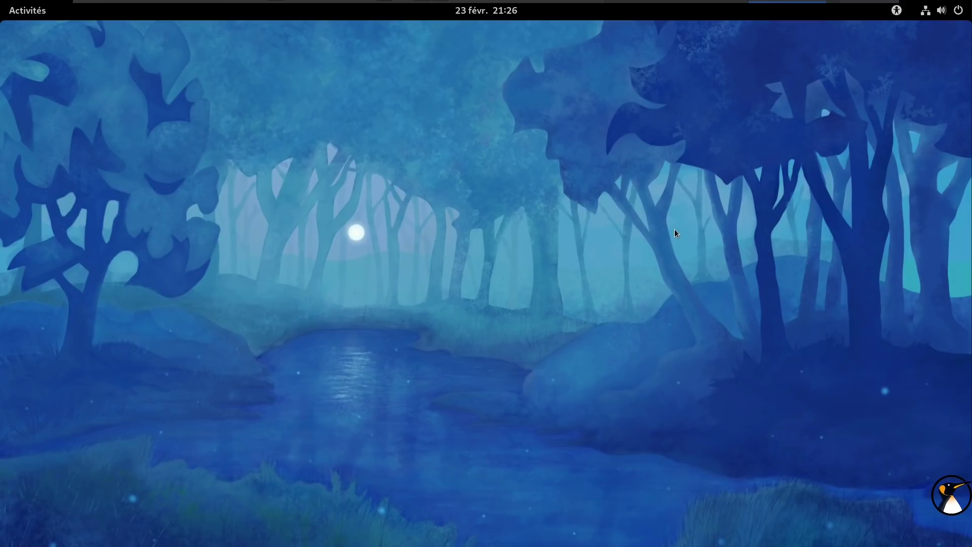
# In the Activities overview, move the Files window to the second workspace and view each workspace.
pyautogui.press('super')
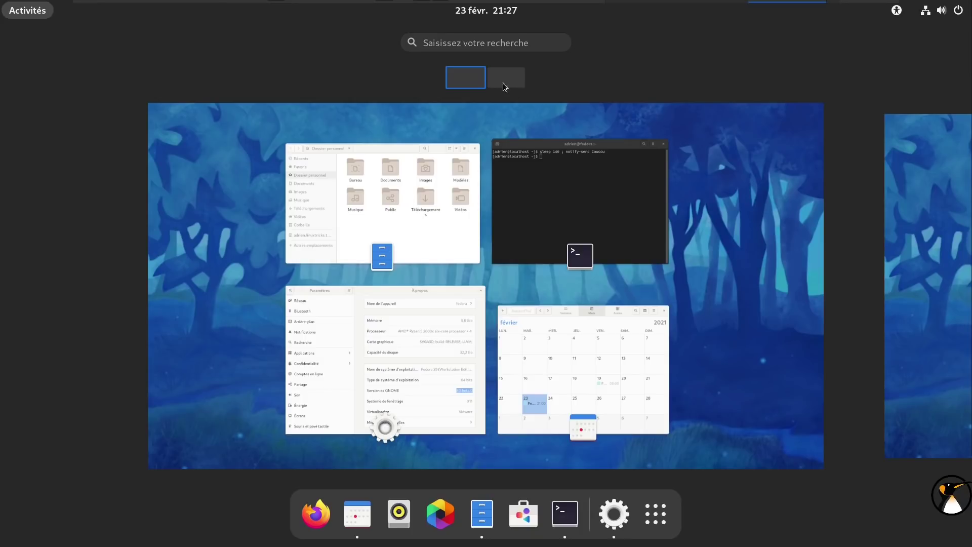
pyautogui.moveTo(395, 202); pyautogui.dragTo(927, 223)
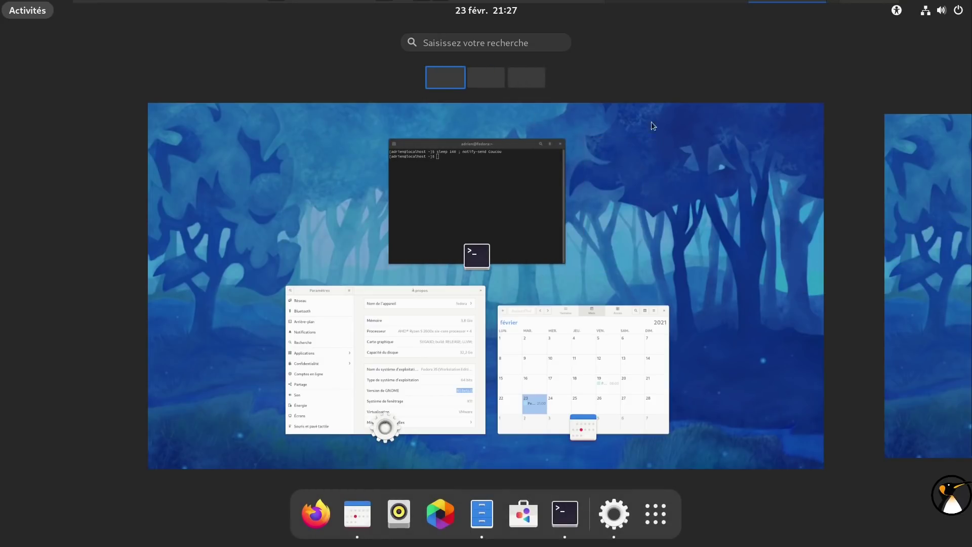
pyautogui.click(481, 77)
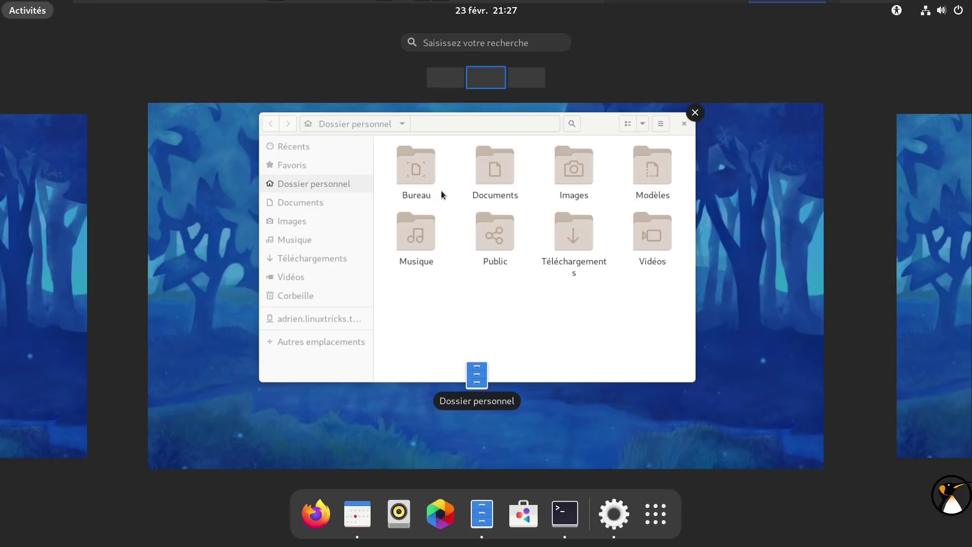
pyautogui.click(514, 83)
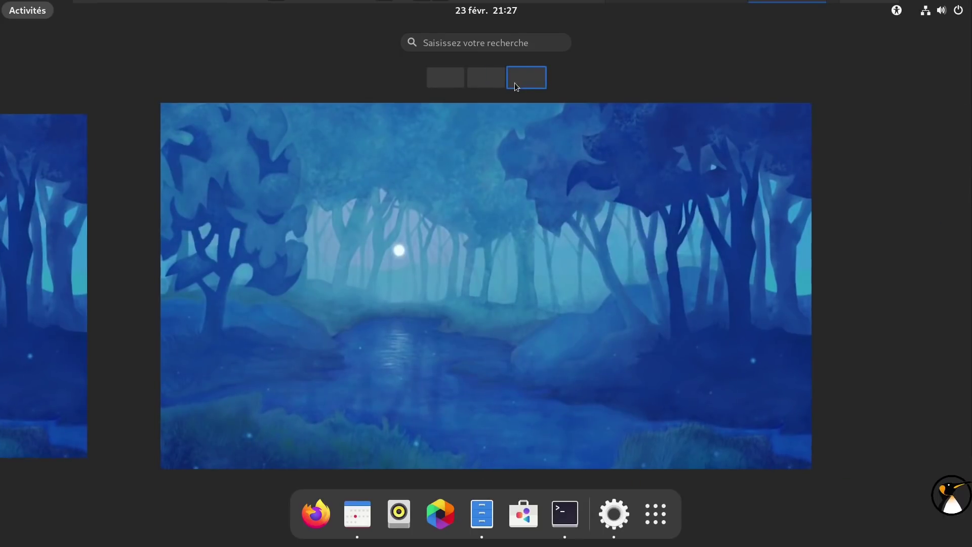
pyautogui.click(453, 86)
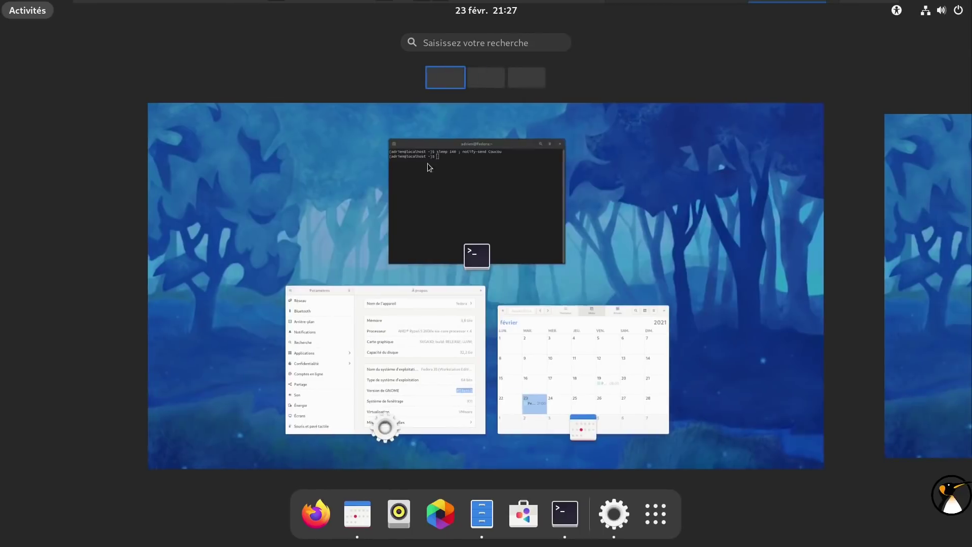
# Return the Files window from the second workspace to the first and switch between the workspaces.
pyautogui.click(475, 76)
pyautogui.moveTo(510, 182); pyautogui.dragTo(45, 219)
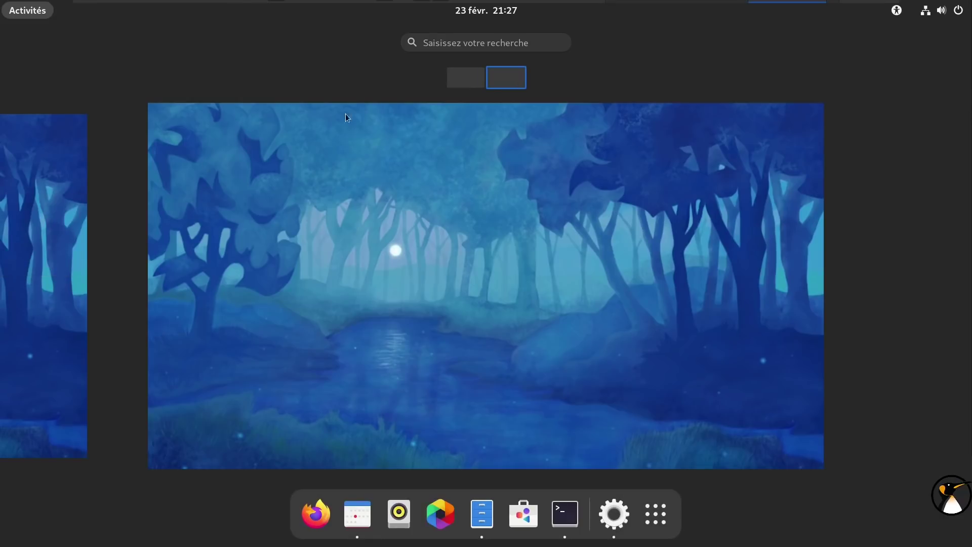
pyautogui.click(460, 83)
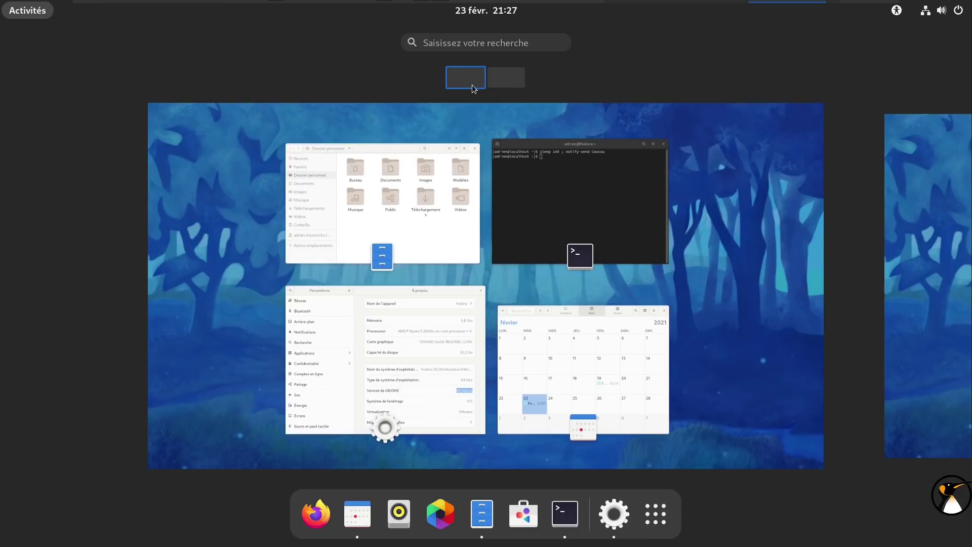
pyautogui.click(506, 78)
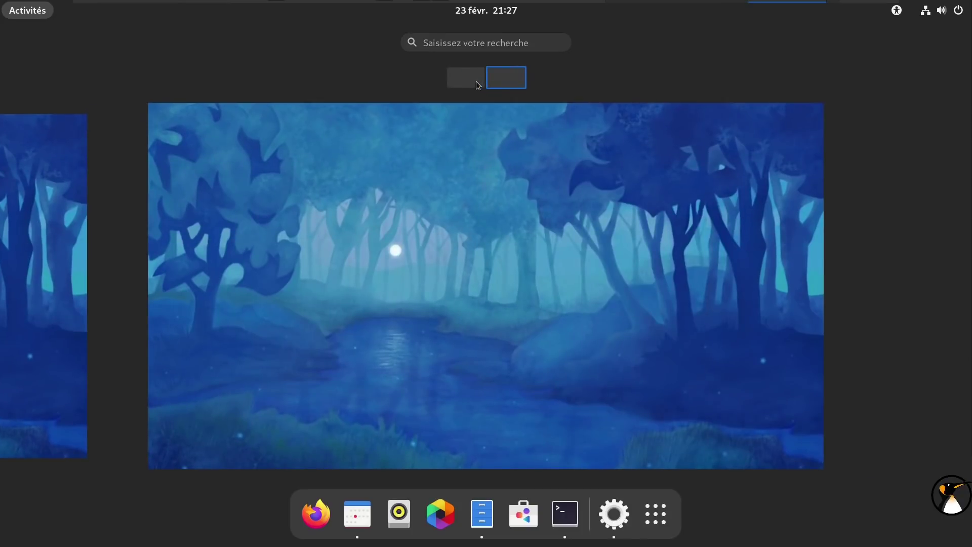
pyautogui.click(476, 82)
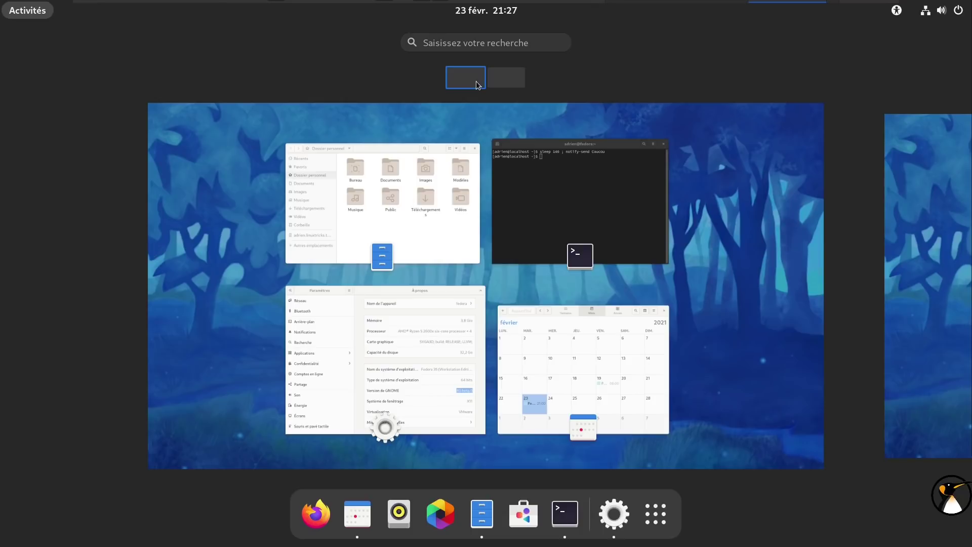
# Search the overview for "thun", search for "coucou", and clear the search.
pyautogui.click(496, 42)
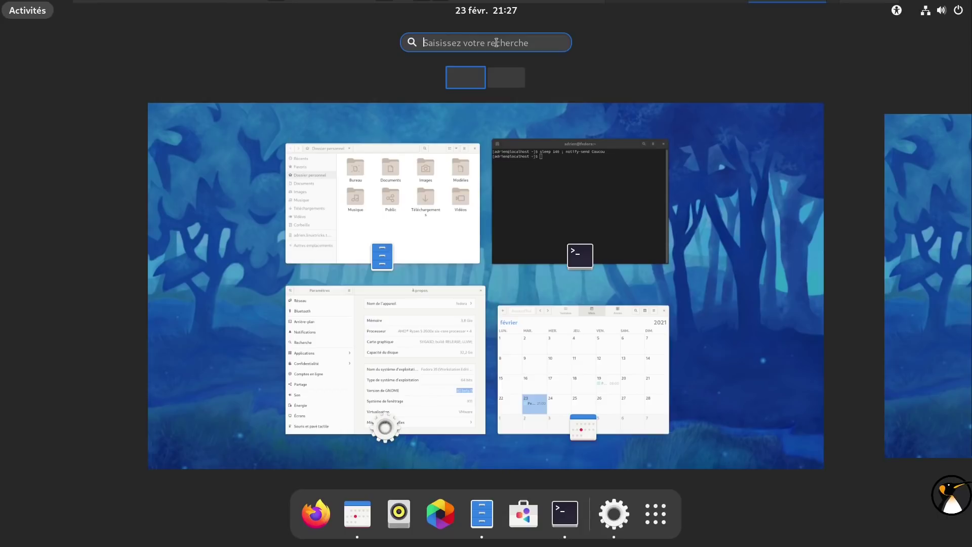
pyautogui.write('thun')
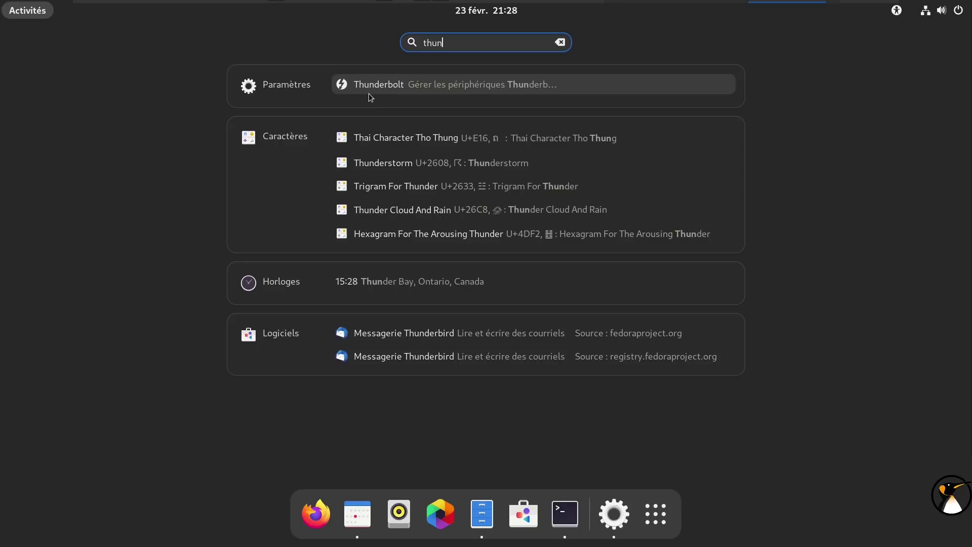
pyautogui.doubleClick(476, 43)
pyautogui.click(476, 43)
pyautogui.doubleClick(477, 43)
pyautogui.write('coucou')
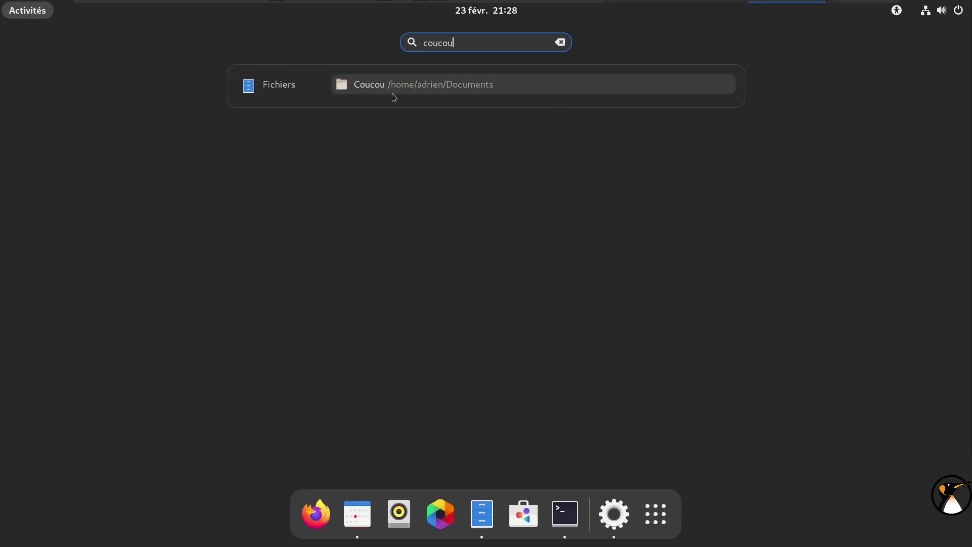
pyautogui.doubleClick(478, 43)
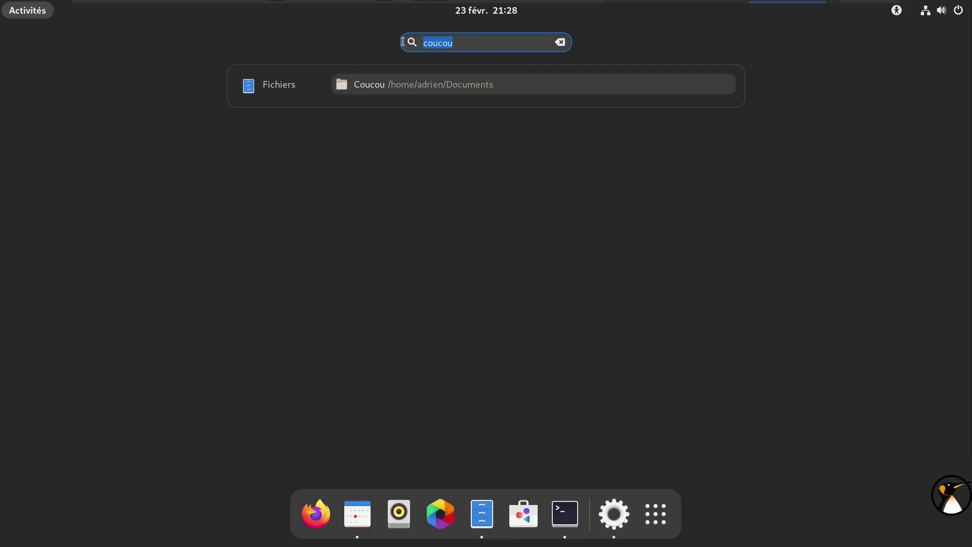
pyautogui.press('BackSpace')
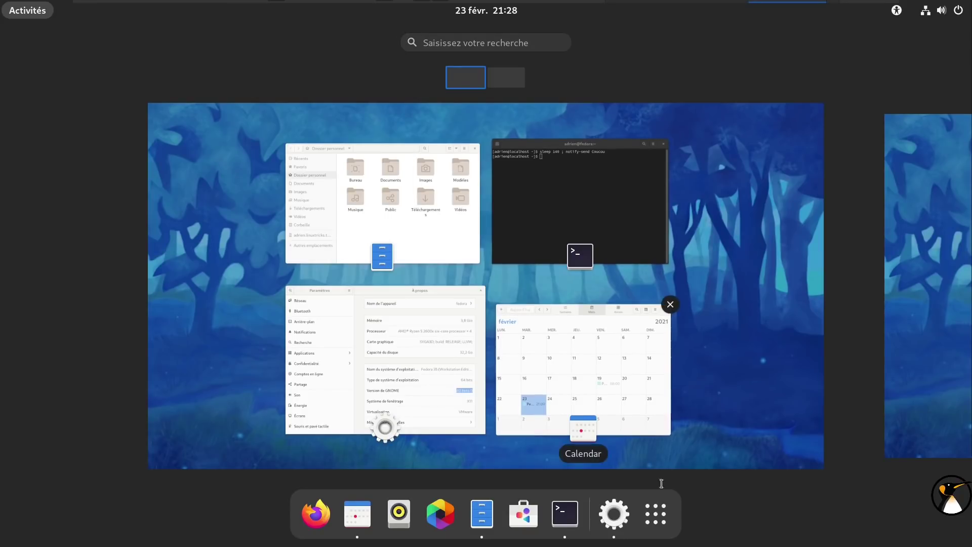
# Show the application grid and browse through both of its pages.
pyautogui.click(656, 515)
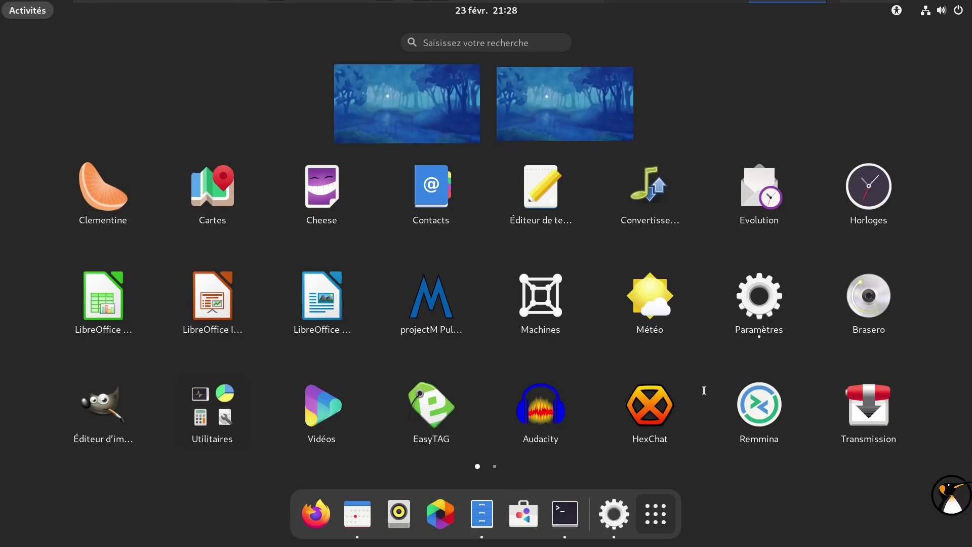
pyautogui.scroll(-1, 593, 327)
pyautogui.scroll(1, 593, 326)
pyautogui.scroll(-1, 593, 327)
pyautogui.scroll(1, 593, 327)
pyautogui.scroll(-1, 303, 312)
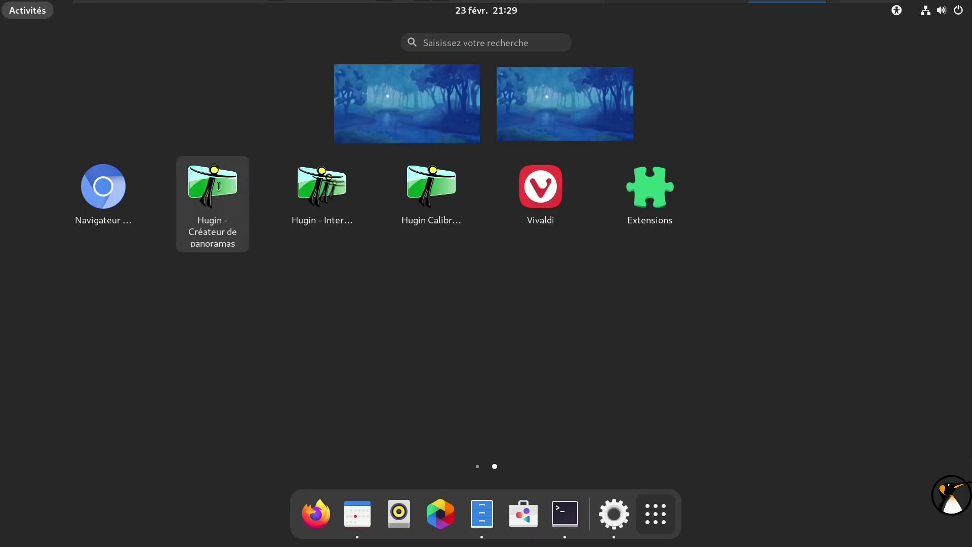
pyautogui.scroll(1, 399, 348)
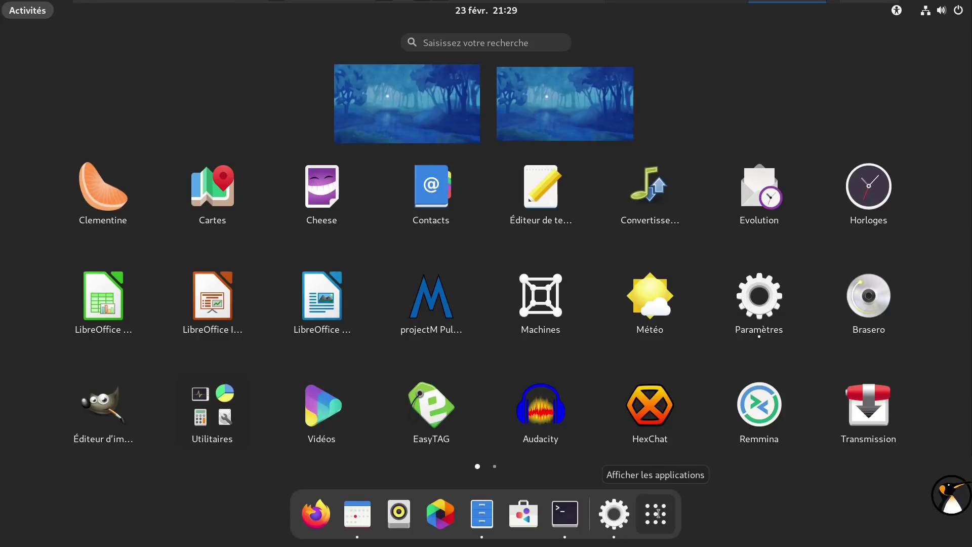
# Switch to Agenda, enlarge its window, and add an event titled "Test" on 24 February.
pyautogui.click(351, 517)
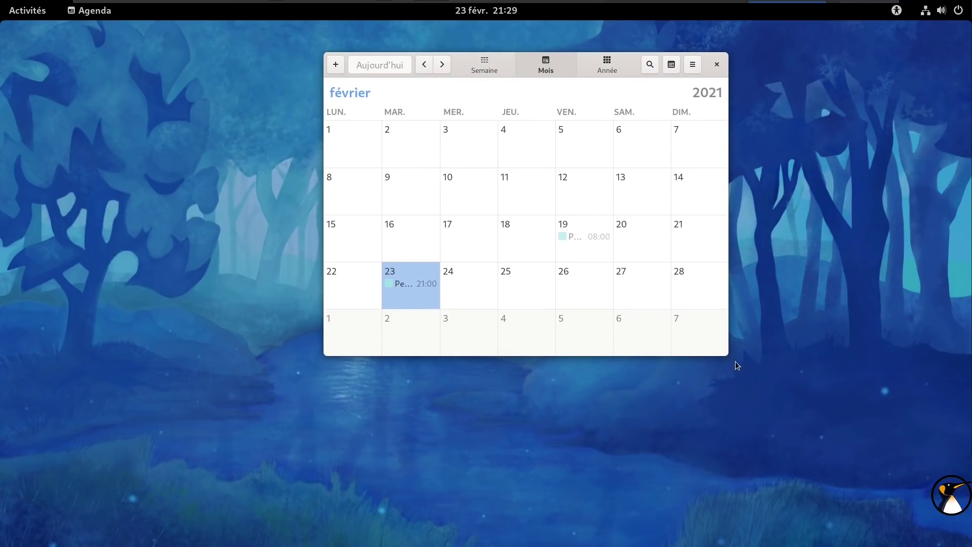
pyautogui.moveTo(726, 351); pyautogui.dragTo(769, 379)
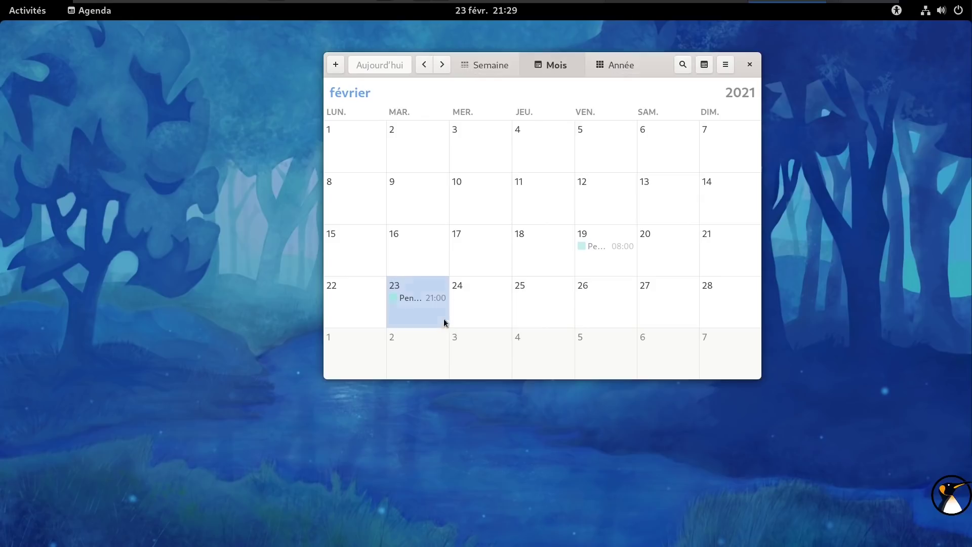
pyautogui.click(479, 309)
pyautogui.click(468, 252)
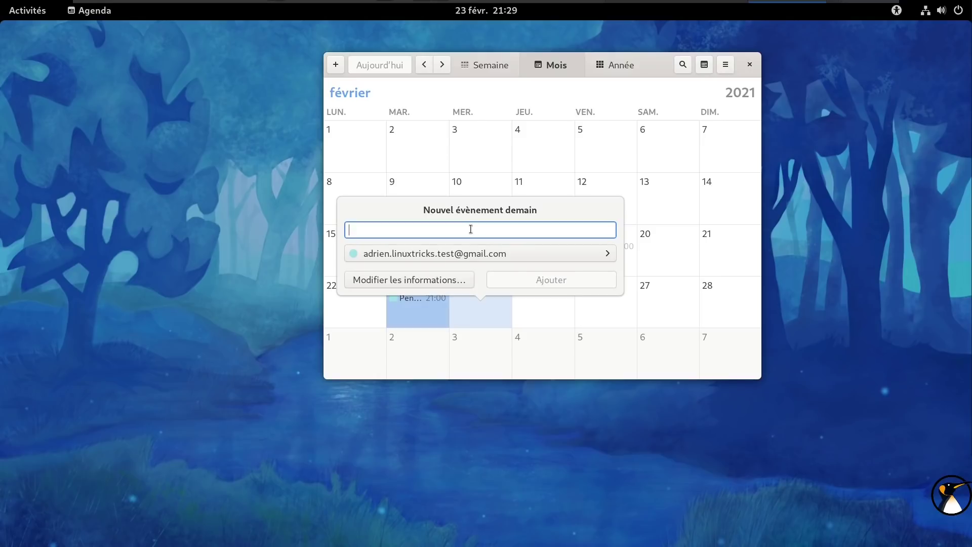
pyautogui.write('Test')
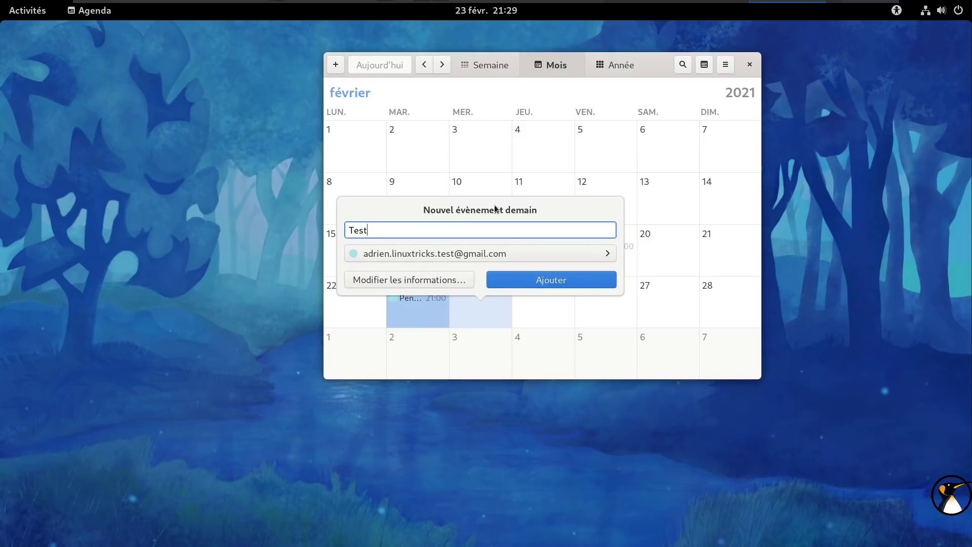
pyautogui.click(546, 279)
# Open the "Test" event's details, check the repeat options, and add a reminder 15 minutes before.
pyautogui.click(475, 297)
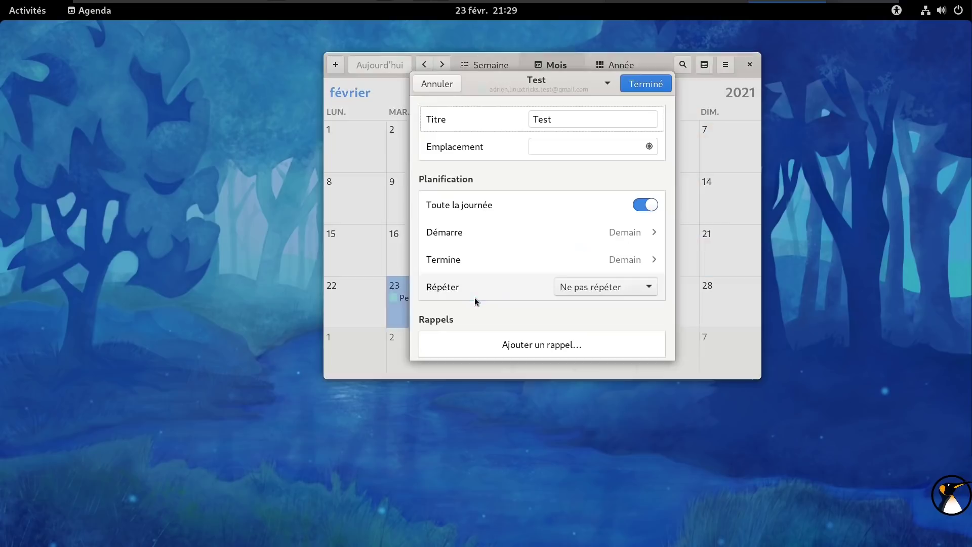
pyautogui.click(621, 287)
pyautogui.click(621, 284)
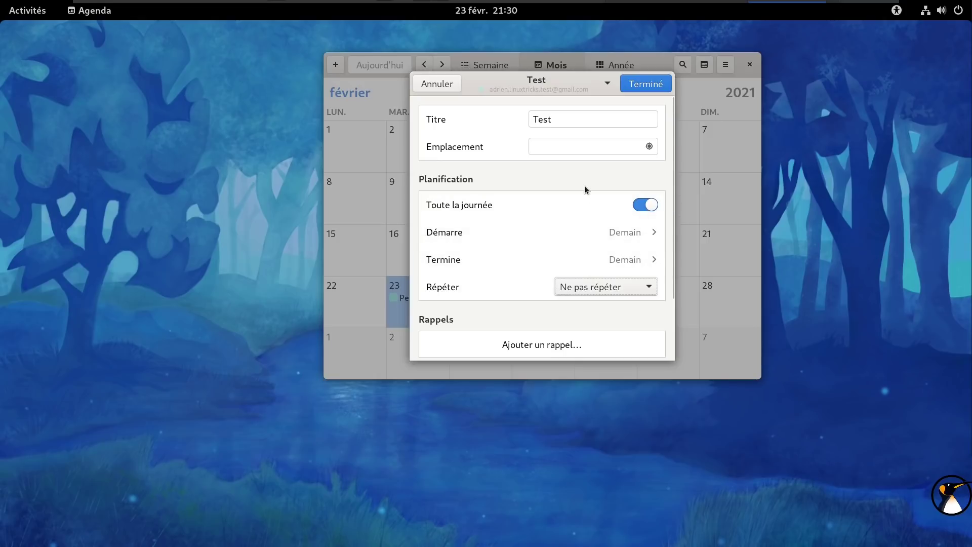
pyautogui.click(576, 338)
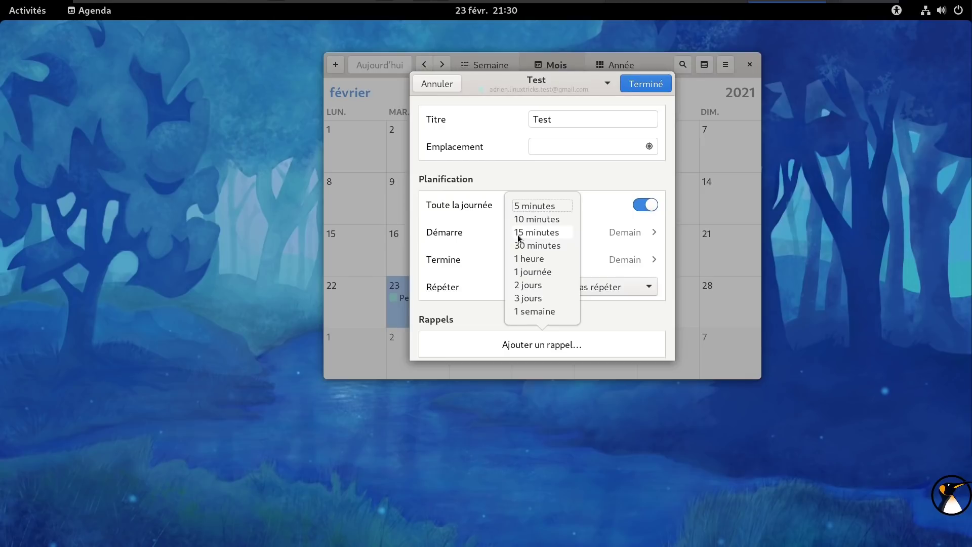
pyautogui.click(545, 235)
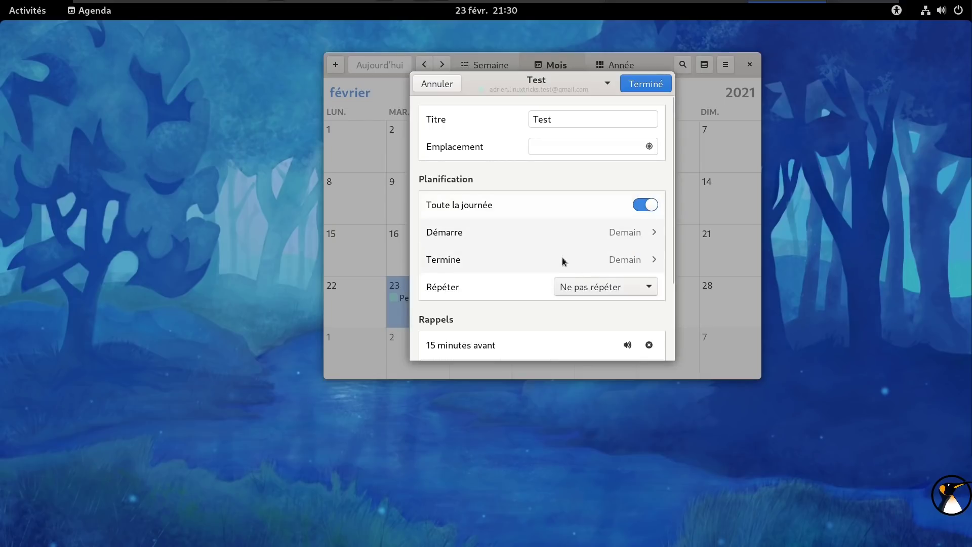
# Save the changes to the "Test" event and close Agenda.
pyautogui.click(640, 82)
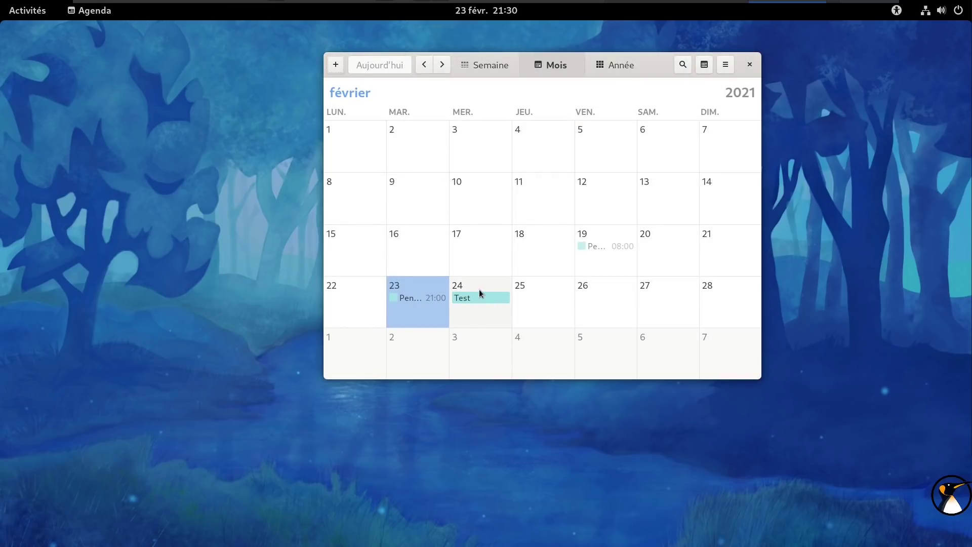
pyautogui.click(750, 65)
# Switch to the Fichiers window, reposition it on the desktop, and open Ordinateur from Autres emplacements.
pyautogui.press('super')
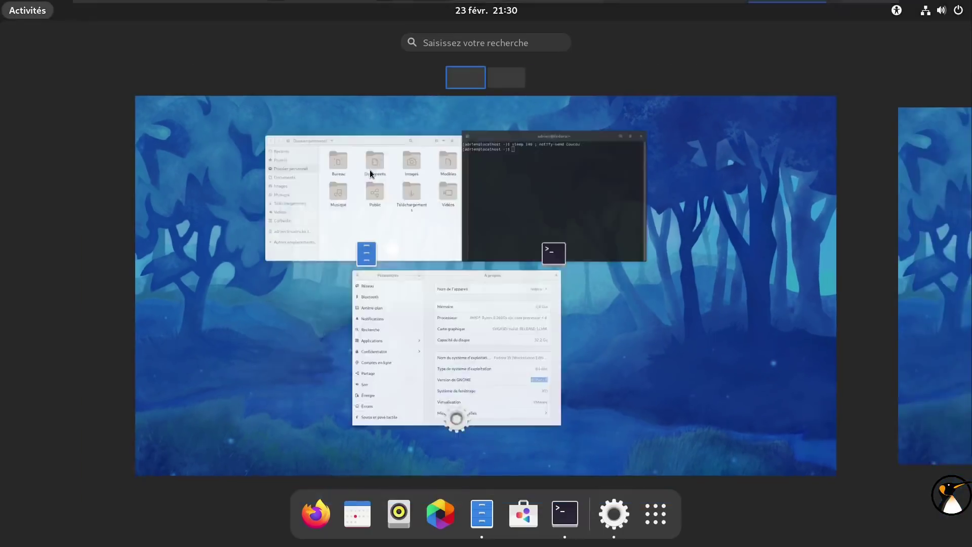
pyautogui.click(414, 199)
pyautogui.moveTo(253, 34); pyautogui.dragTo(584, 132)
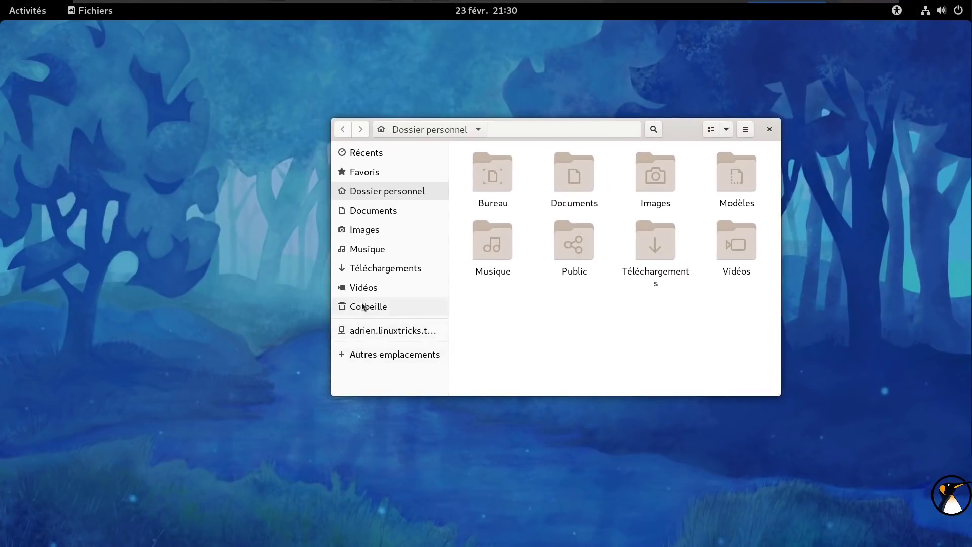
pyautogui.click(401, 356)
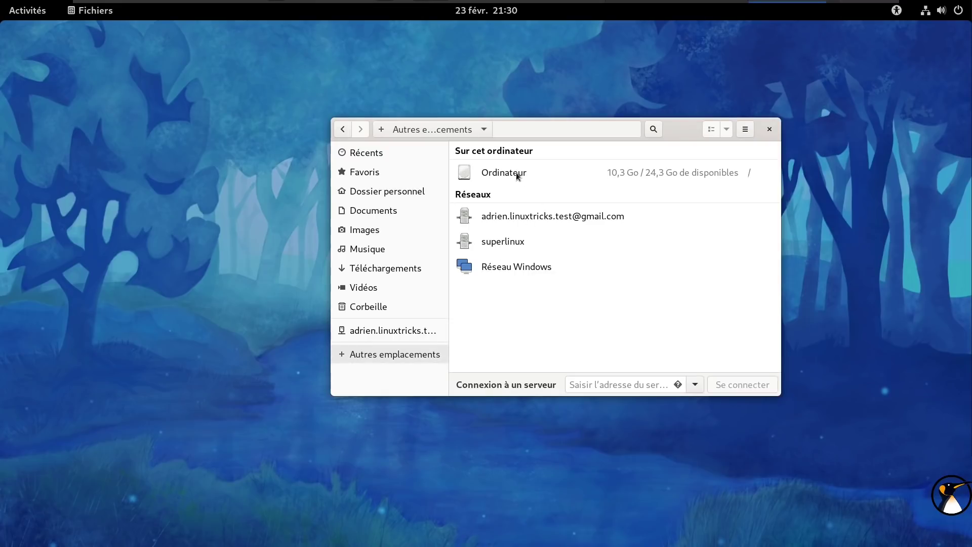
pyautogui.click(517, 173)
# Go to the Coucou folder inside the home folder's Documents by entering its full path with autocompletion.
pyautogui.click(514, 131)
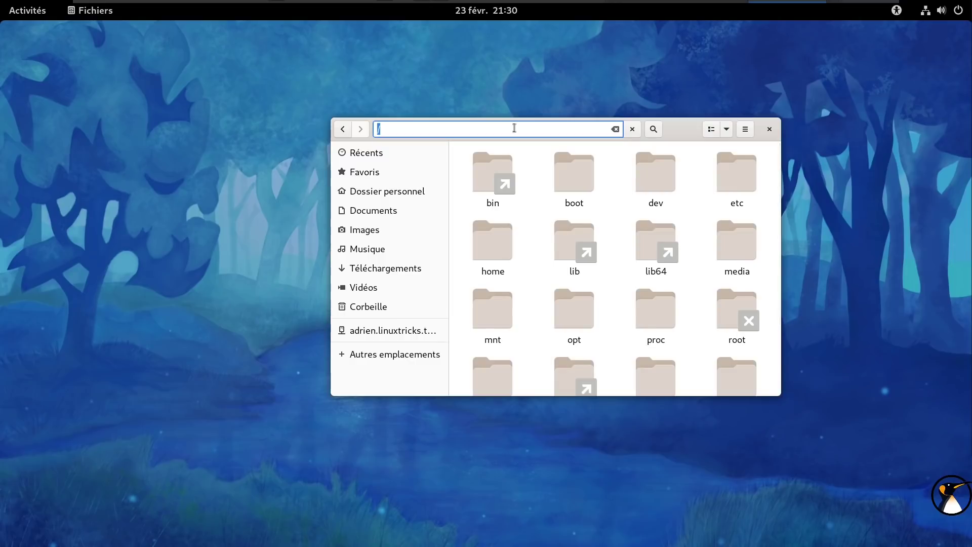
pyautogui.click(515, 128)
pyautogui.write('home/')
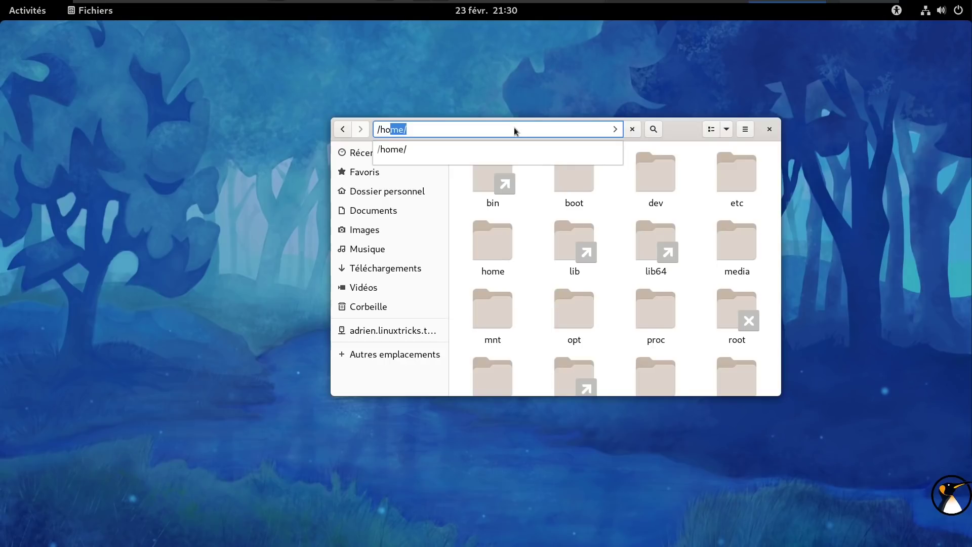
pyautogui.press('Tab')
pyautogui.write('adr')
pyautogui.press('Tab')
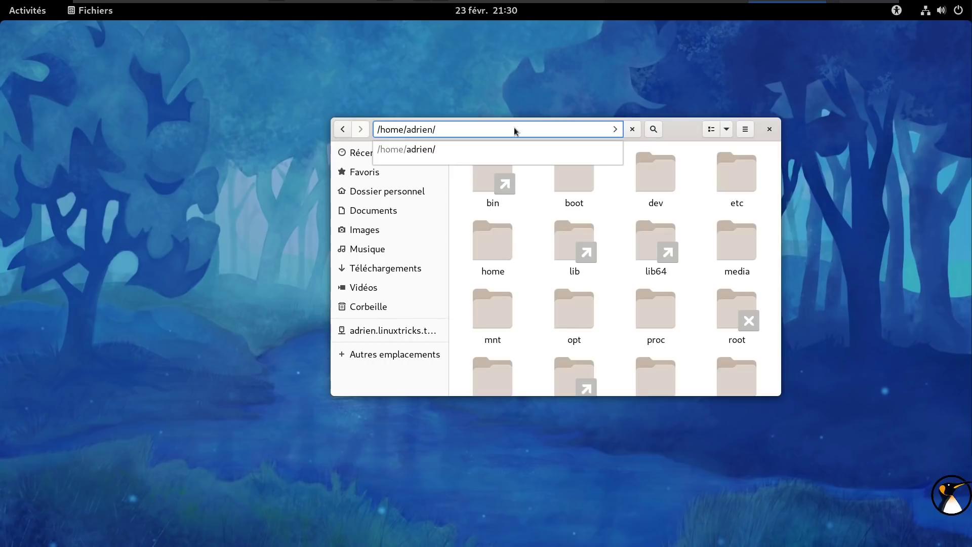
pyautogui.write('Do')
pyautogui.press('BackSpace')
pyautogui.press('BackSpace')
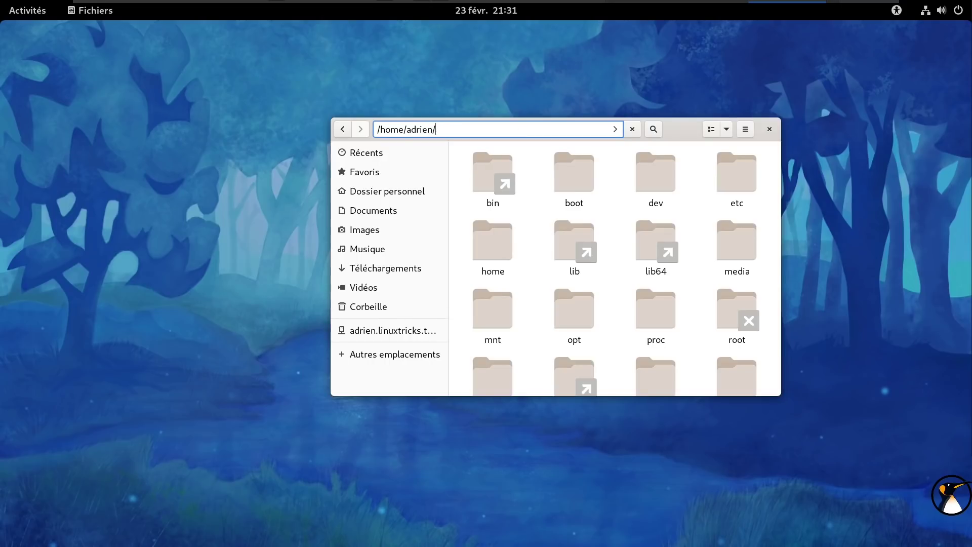
pyautogui.write('Documents/')
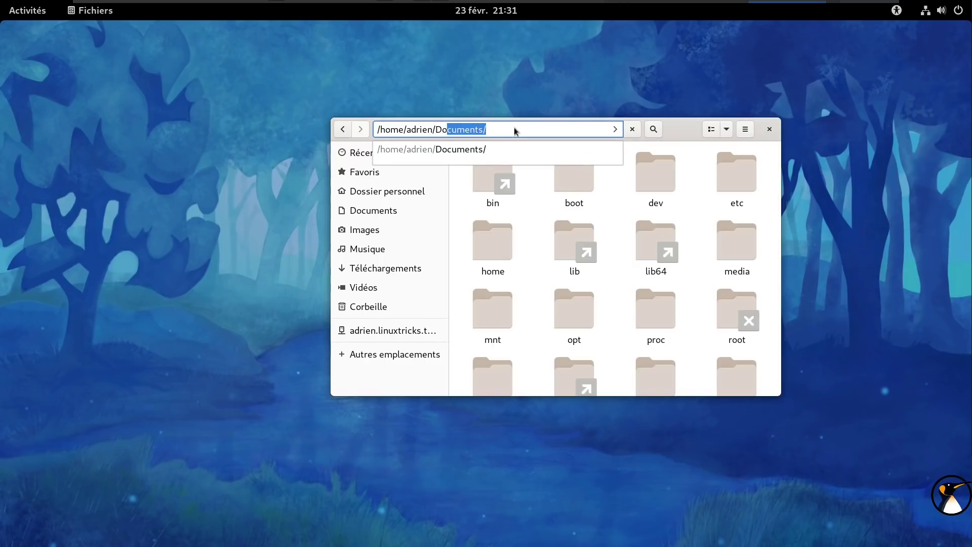
pyautogui.press('Tab')
pyautogui.write('Co')
pyautogui.press('Tab')
pyautogui.press('Return')
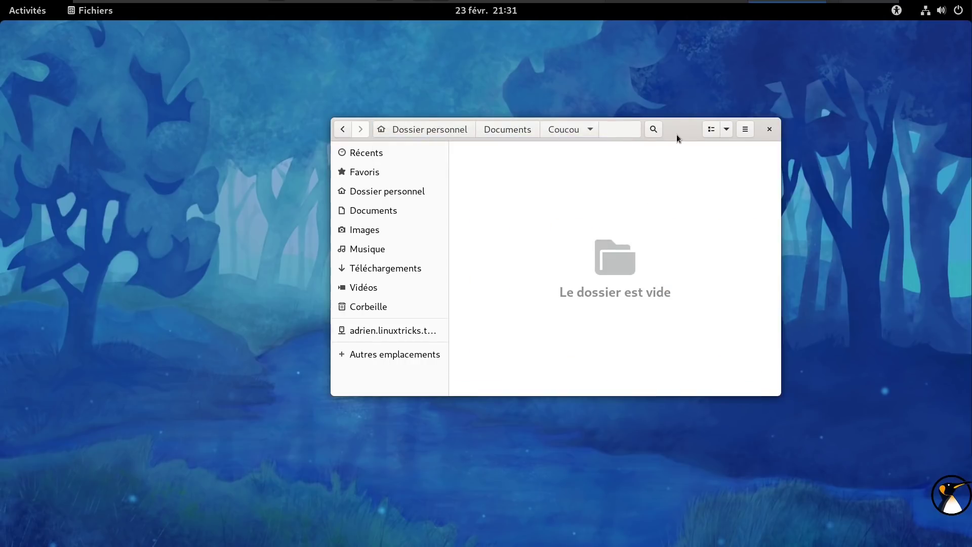
# Move and resize the Fichiers window, then close it.
pyautogui.moveTo(677, 135); pyautogui.dragTo(619, 102)
pyautogui.moveTo(724, 361); pyautogui.dragTo(694, 408)
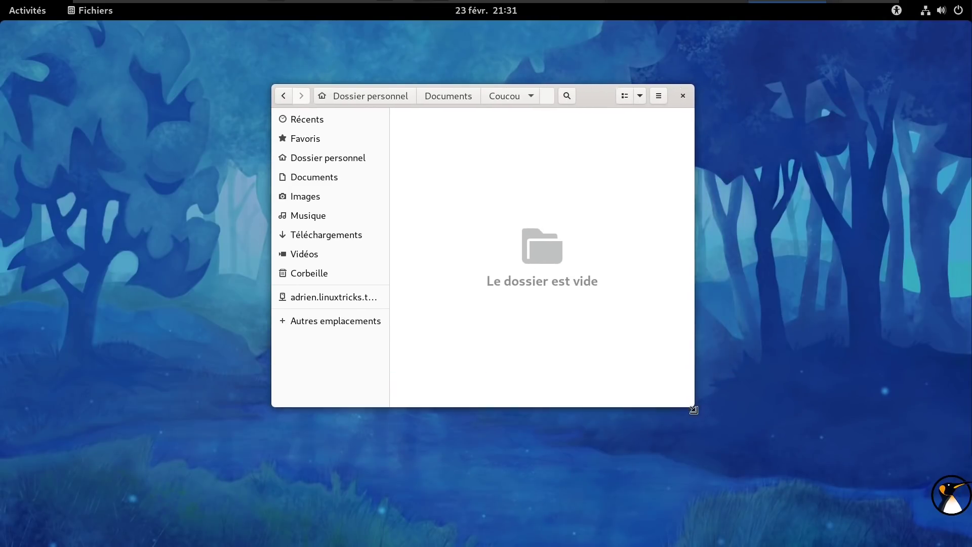
pyautogui.click(683, 95)
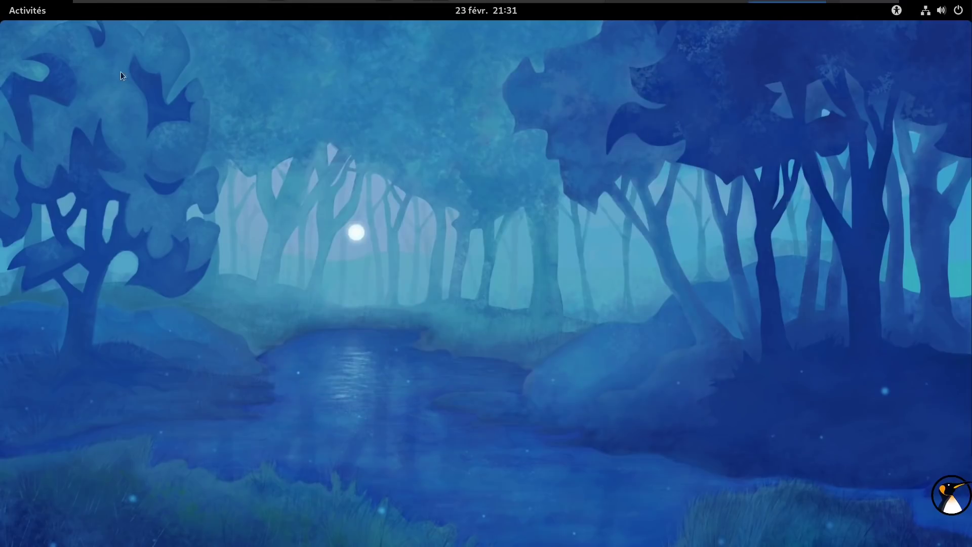
# Switch to the Terminal window, enlarge it, and reposition it on the desktop.
pyautogui.click(23, 13)
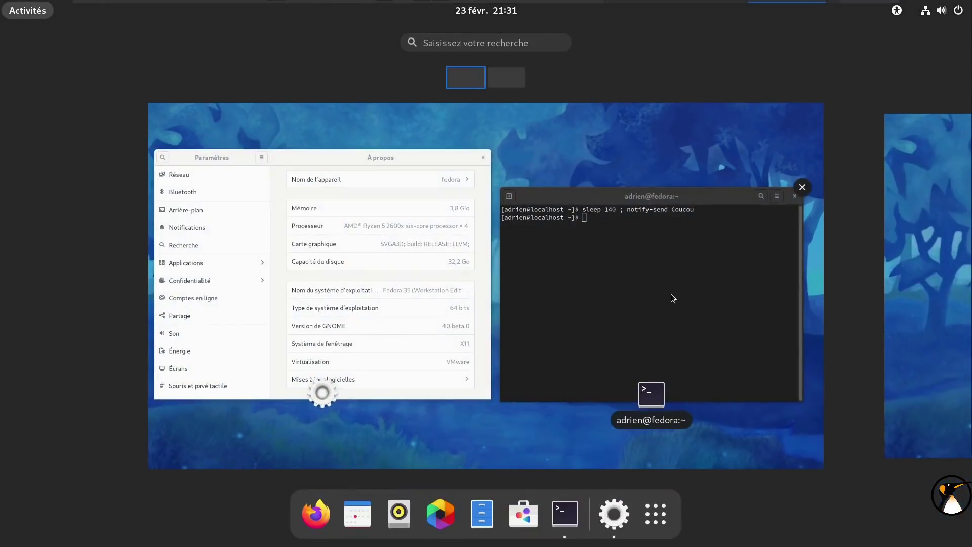
pyautogui.click(671, 294)
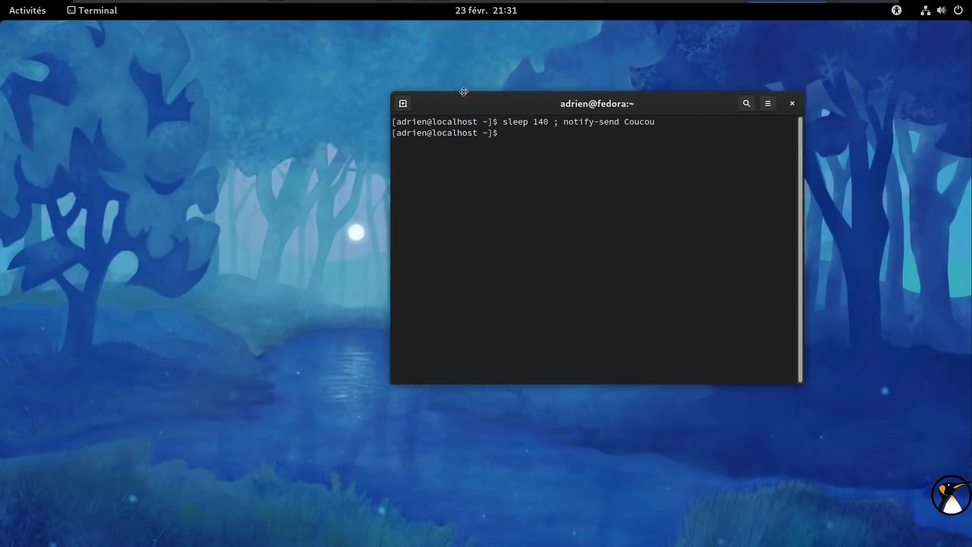
pyautogui.moveTo(594, 341); pyautogui.dragTo(771, 427)
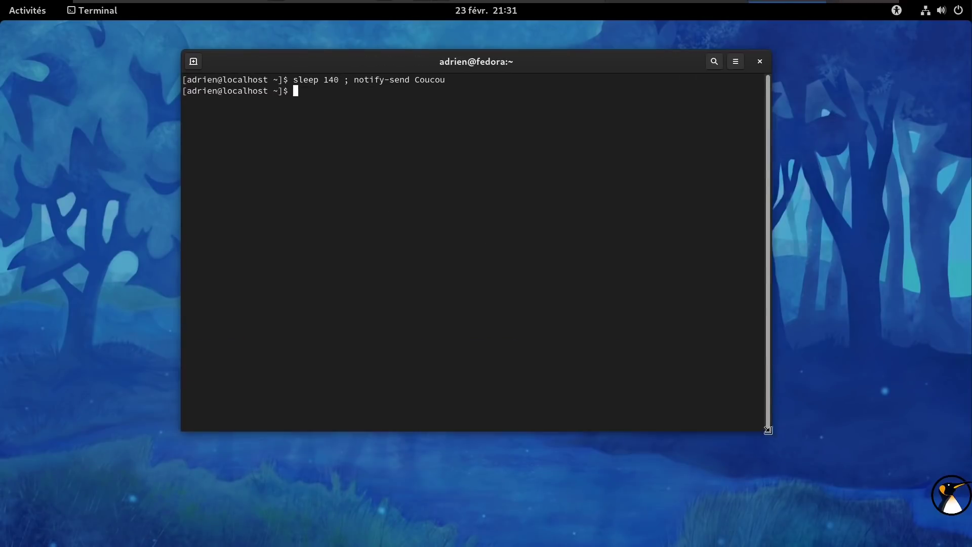
pyautogui.moveTo(348, 60); pyautogui.dragTo(475, 76)
# Query the installed packages with the command "rpm -qa gtk".
pyautogui.write('rpm -')
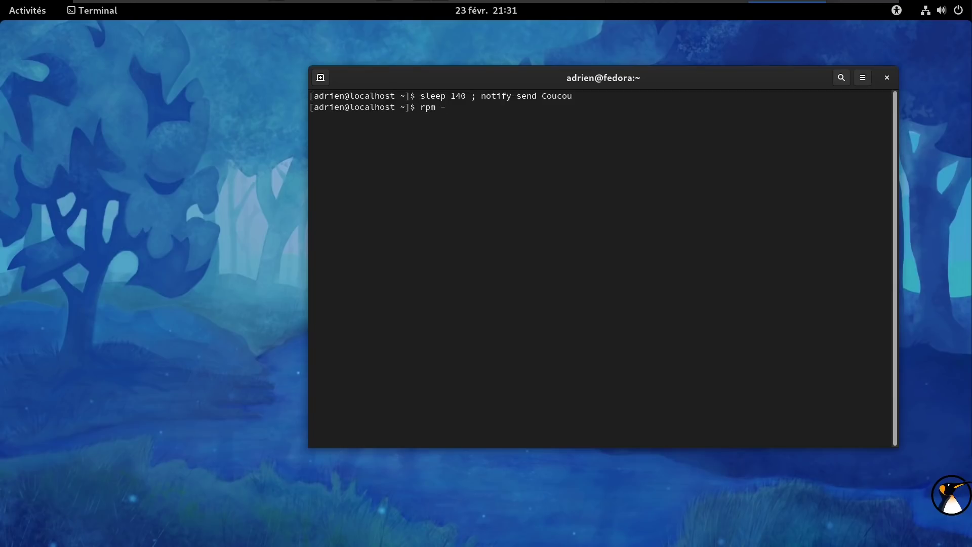
pyautogui.write('qa gtk')
pyautogui.press('Return')
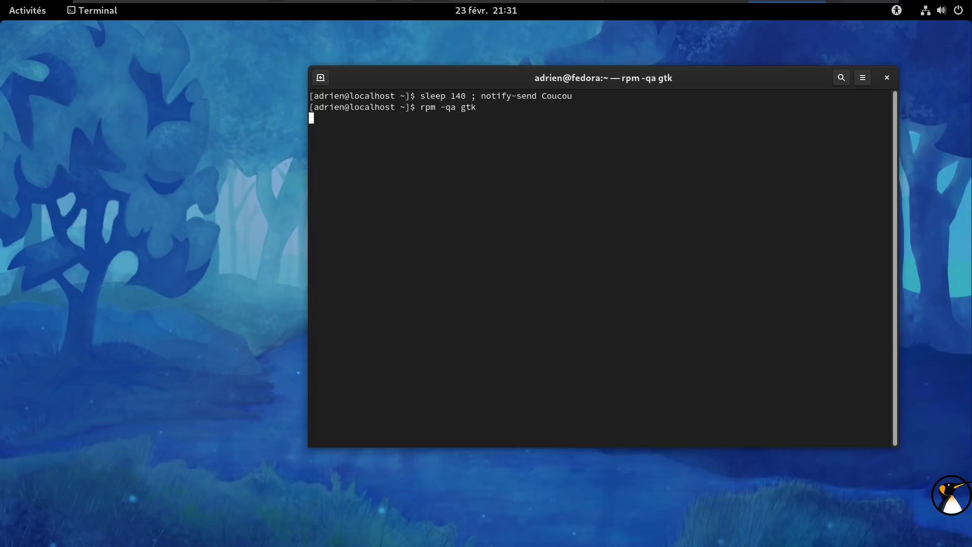
# Rework the package query to filter all installed packages for "gtk" with grep, correcting the command before rerunning it.
pyautogui.press('Up')
pyautogui.press('Left')
pyautogui.press('Left')
pyautogui.press('Left')
pyautogui.press('Left')
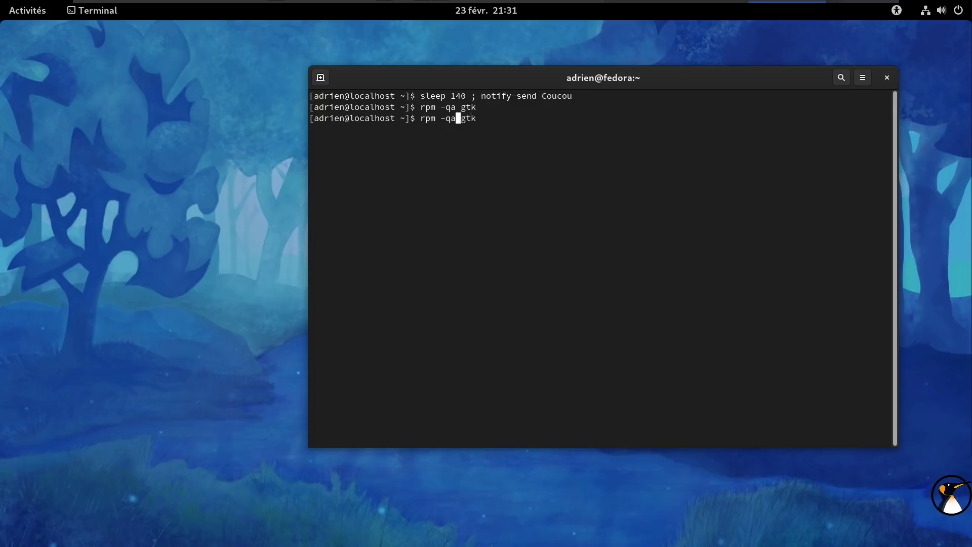
pyautogui.write('| grep*')
pyautogui.press('Return')
pyautogui.press('Up')
pyautogui.press('Left')
pyautogui.press('Left')
pyautogui.press('Left')
pyautogui.press('Left')
pyautogui.press('BackSpace')
pyautogui.press('Return')
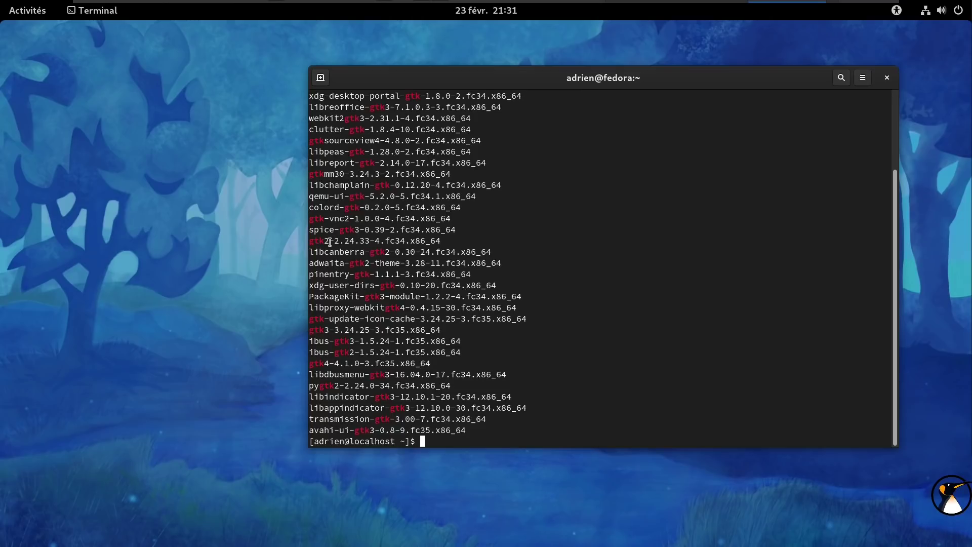
# Highlight the package gtk4-4.1.0-3.fc35.x86_64 in the output and close the Terminal.
pyautogui.doubleClick(327, 363)
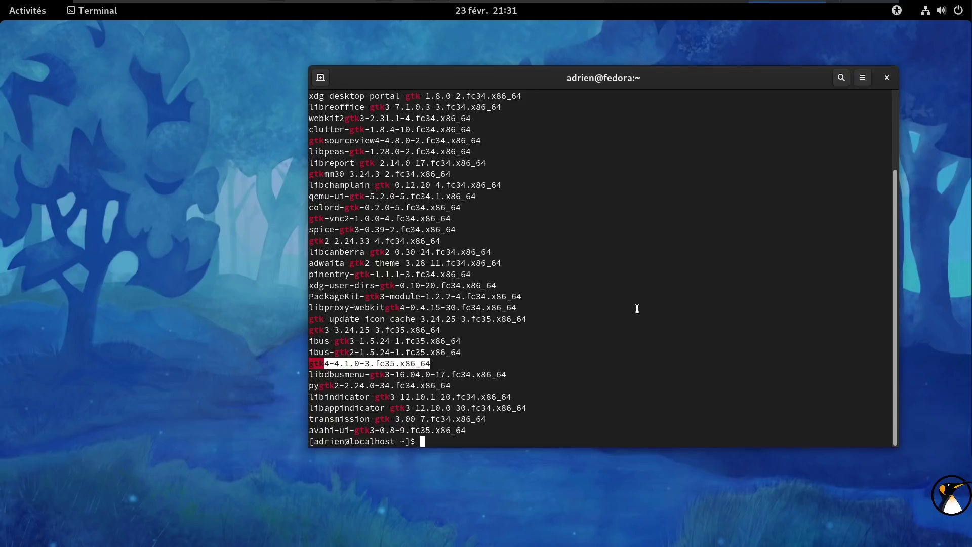
pyautogui.click(891, 76)
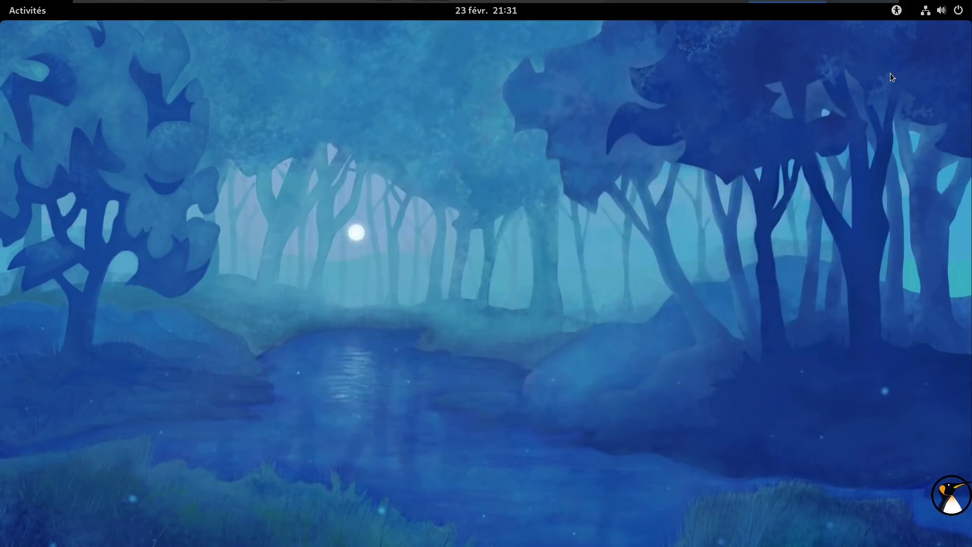
# Search the overview for "aj" and launch Ajustements.
pyautogui.press('super')
pyautogui.write('ajj')
pyautogui.press('BackSpace')
pyautogui.press('Return')
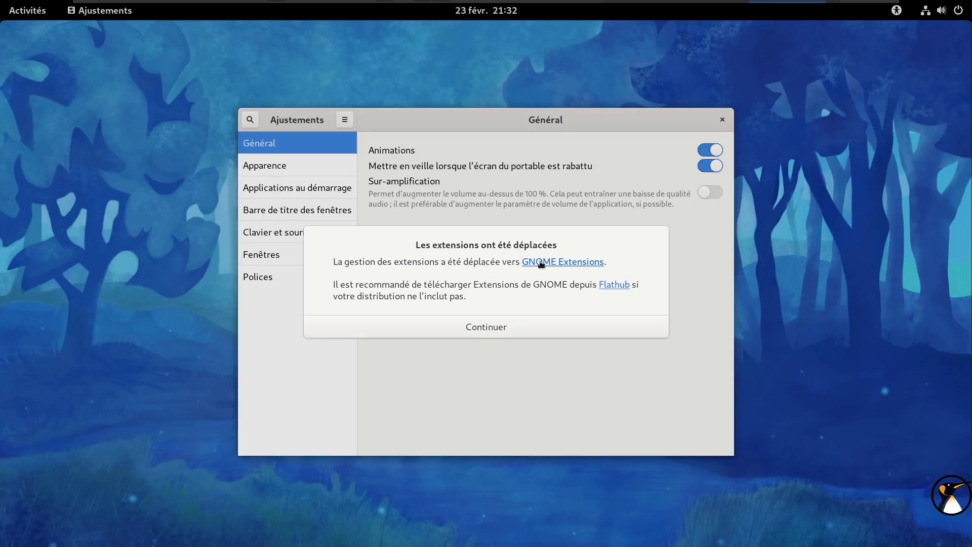
# Dismiss the notice about moved extensions and view the Apparence and Applications au démarrage settings.
pyautogui.click(475, 327)
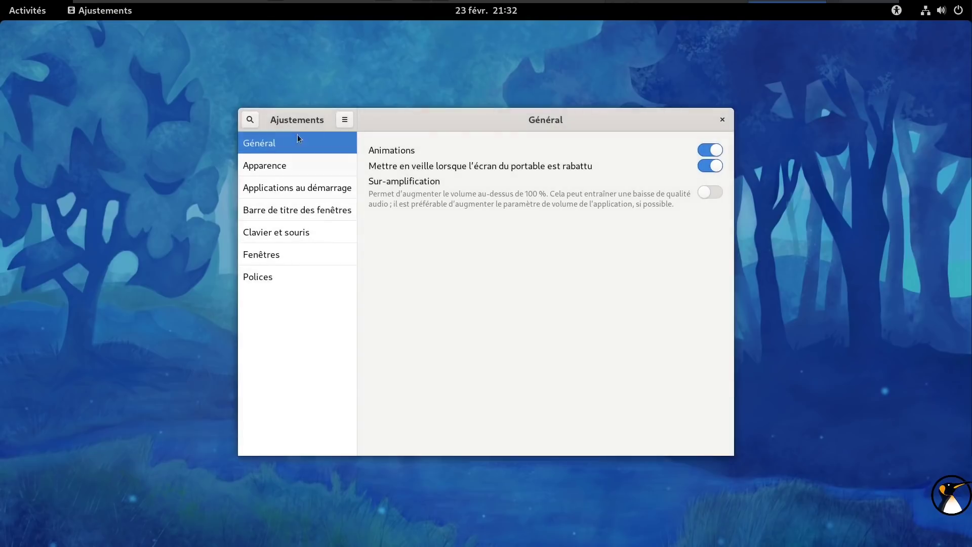
pyautogui.click(288, 122)
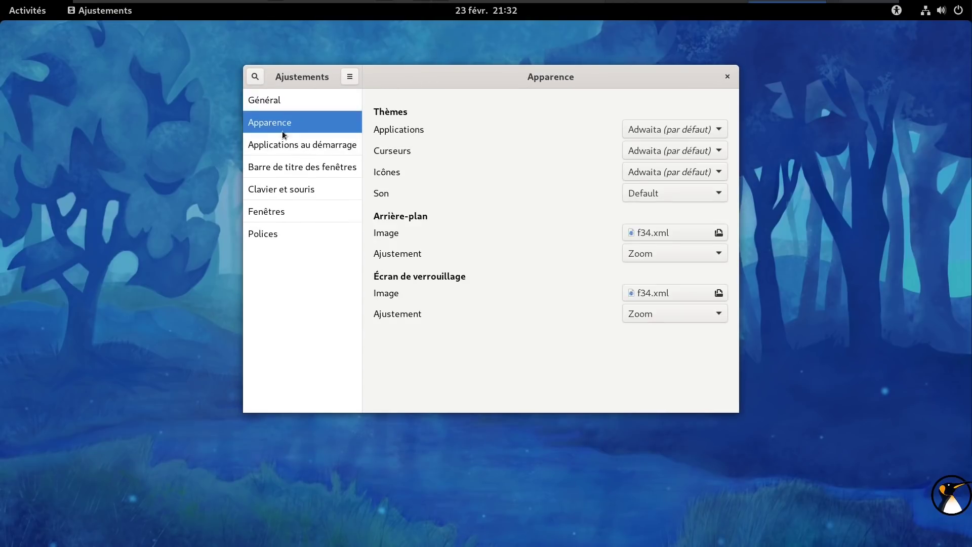
pyautogui.click(282, 146)
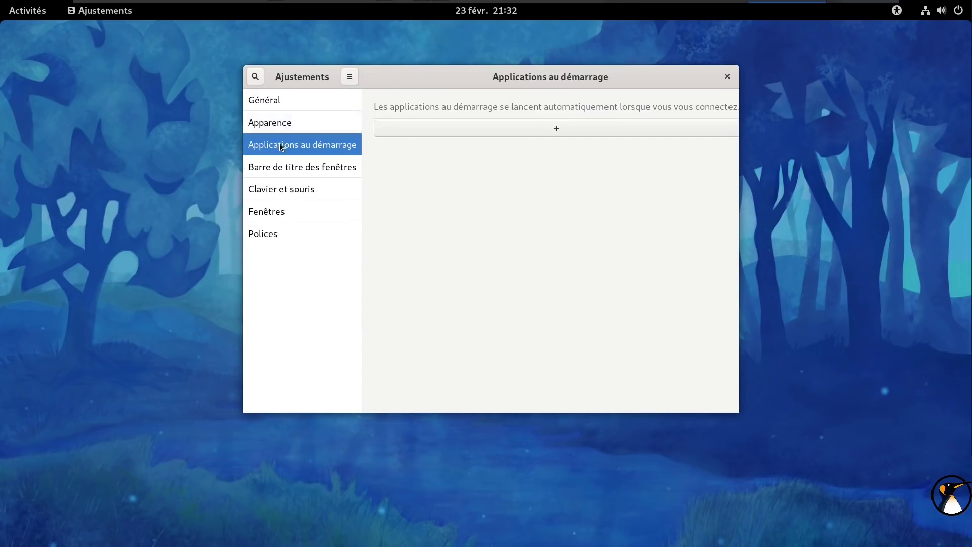
# Enable the Maximiser and Minimiser title bar buttons, try the Gauche placement, and set the placement back to Droite.
pyautogui.click(277, 164)
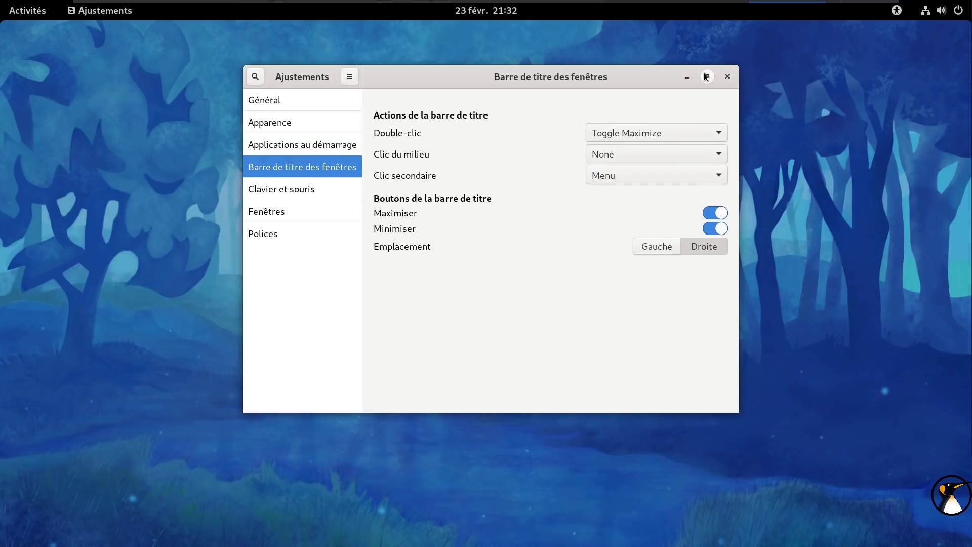
pyautogui.click(657, 245)
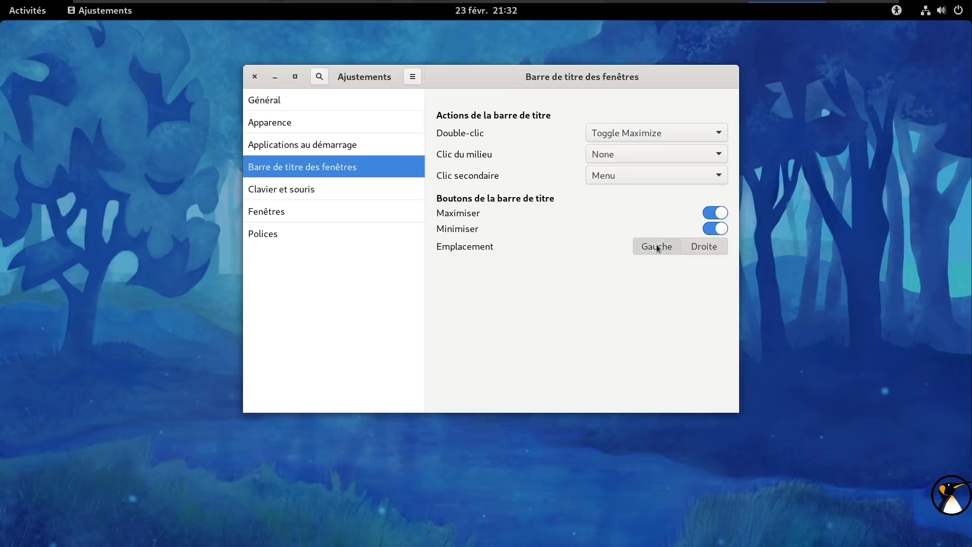
pyautogui.click(699, 248)
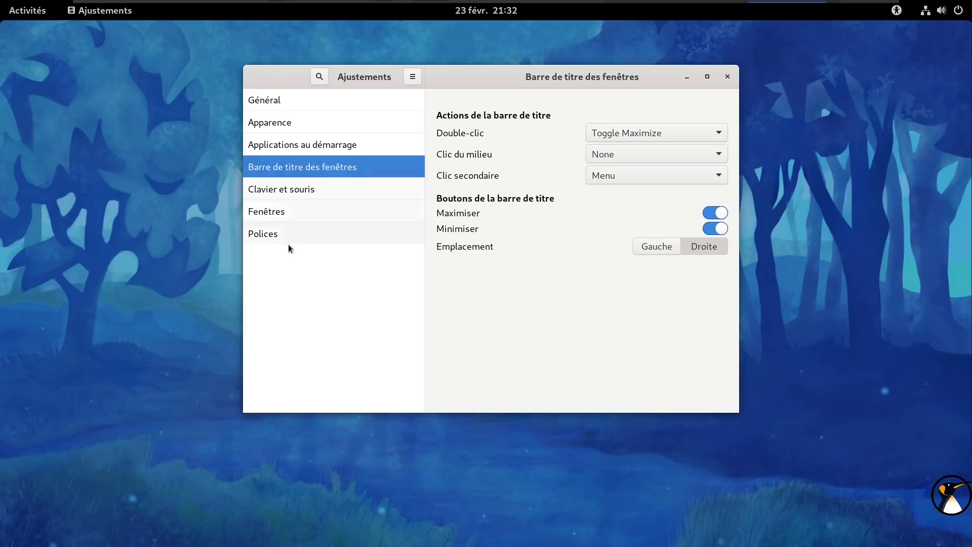
# Look through the Fenêtres, Polices and Clavier et souris settings, return to Barre de titre des fenêtres, and close Ajustements.
pyautogui.click(304, 212)
pyautogui.click(303, 236)
pyautogui.click(314, 191)
pyautogui.click(329, 168)
pyautogui.click(727, 75)
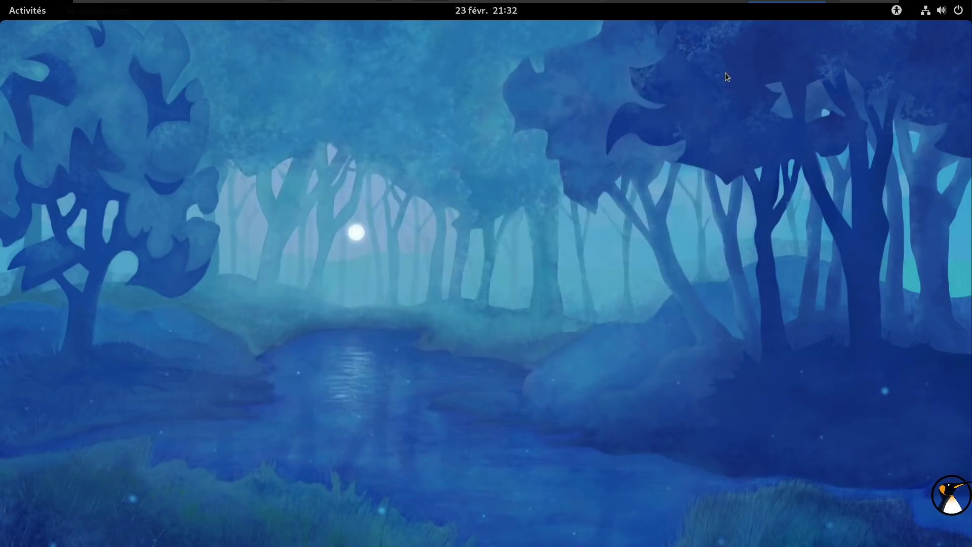
# Search the overview for "ex" and launch Extensions.
pyautogui.press('super')
pyautogui.write('ex')
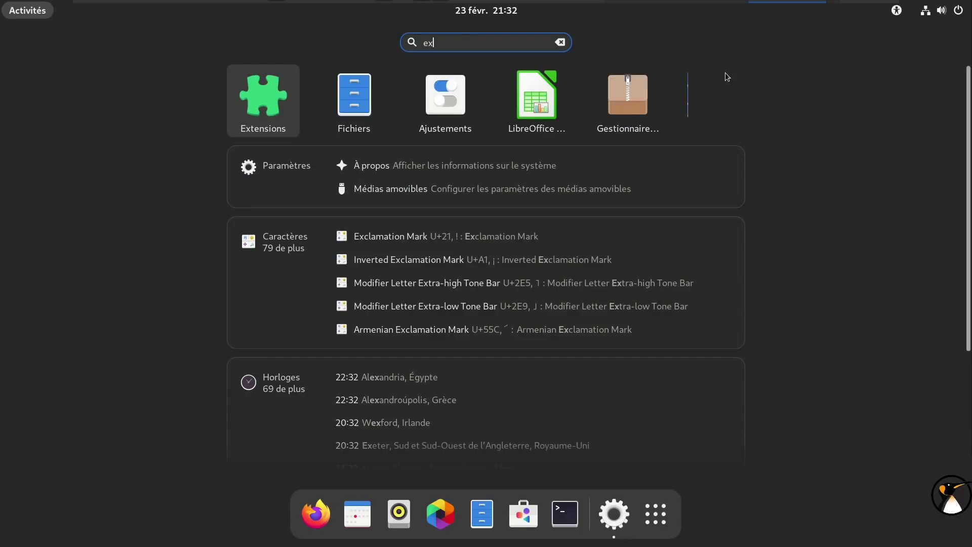
pyautogui.click(257, 111)
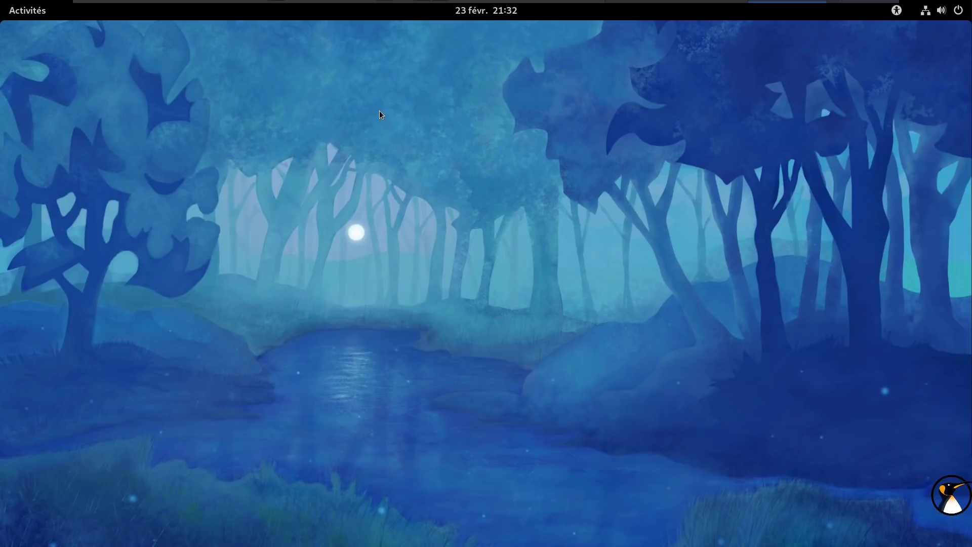
# Show the overview and close the Paramètres window from there.
pyautogui.press('super')
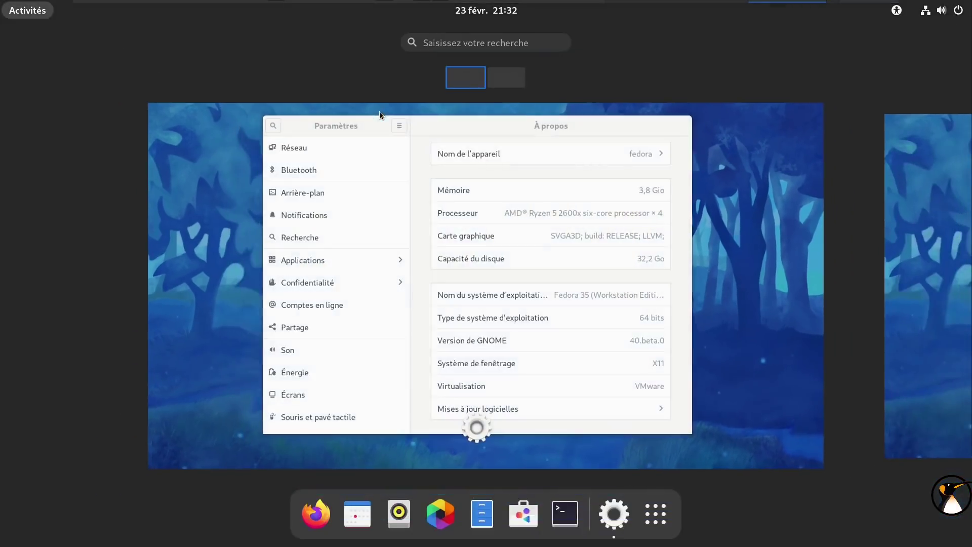
pyautogui.click(696, 112)
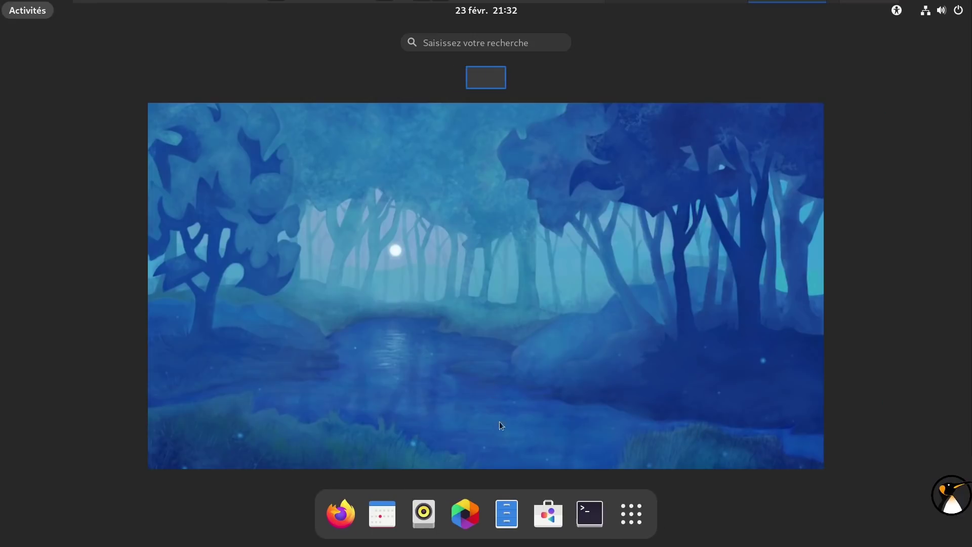
# Show the application grid, search for "ex", and return to the desktop.
pyautogui.click(633, 516)
pyautogui.write('ex')
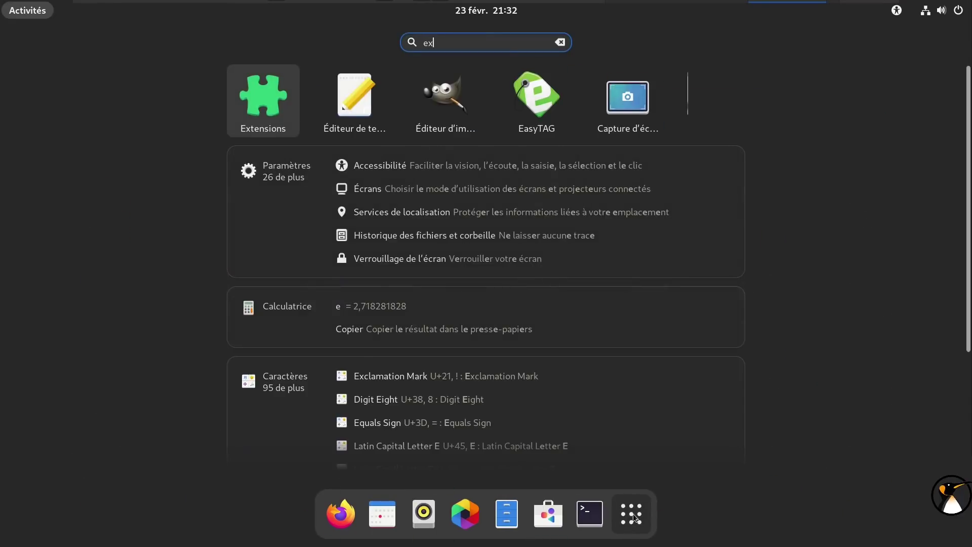
pyautogui.press('super')
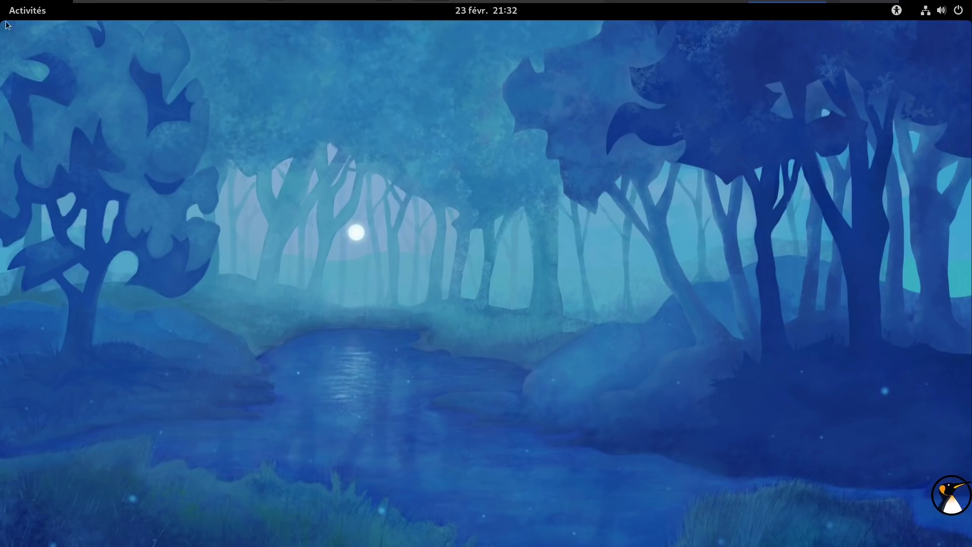
# Search the overview for "aju", launch Ajustements on its Général settings, and close the window.
pyautogui.click(20, 10)
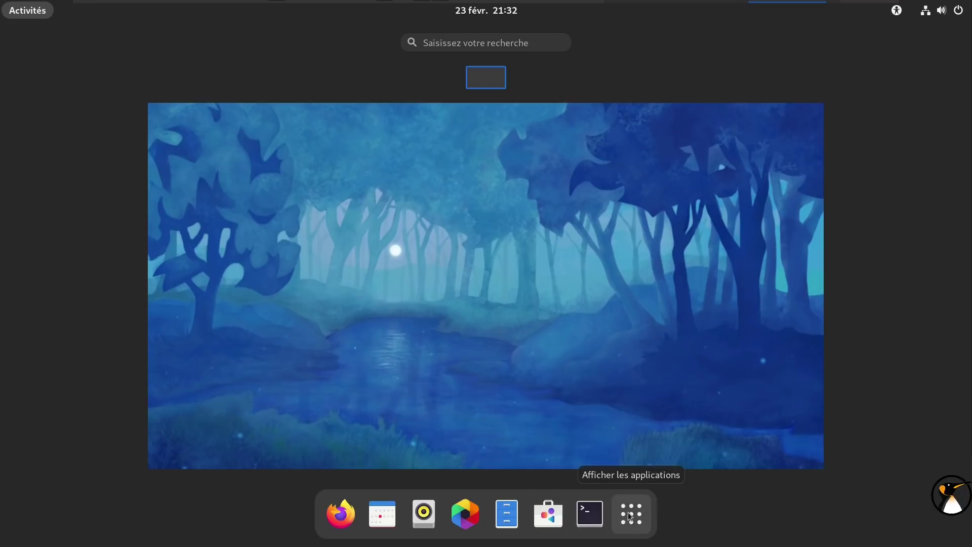
pyautogui.write('aju')
pyautogui.press('Return')
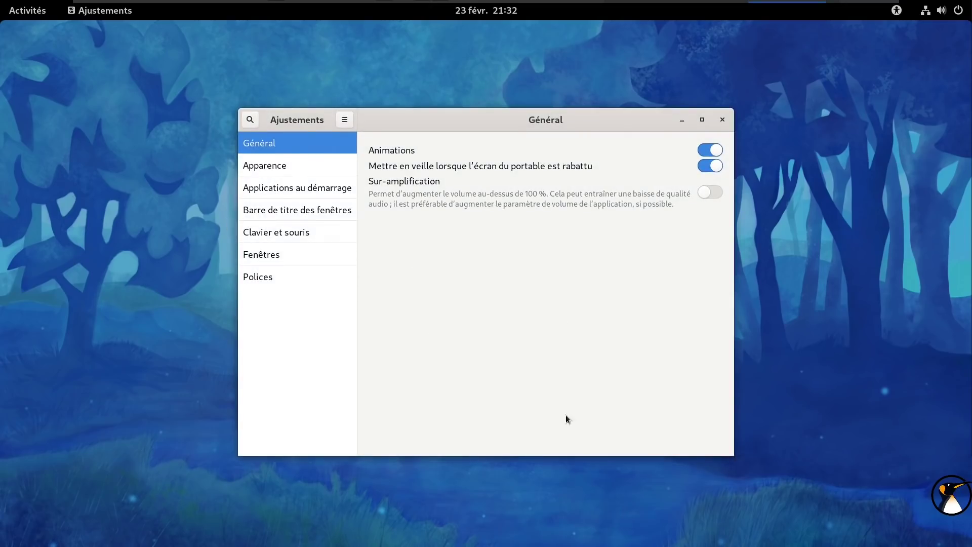
pyautogui.click(721, 120)
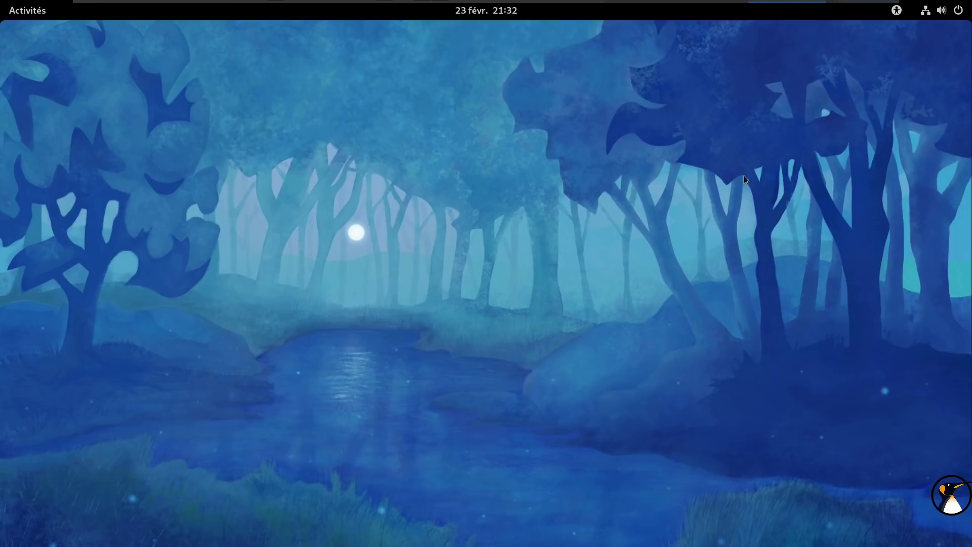
# Show the overview, open Paramètres from the system menu, and move its window up and to the right on the desktop.
pyautogui.press('super')
pyautogui.click(942, 11)
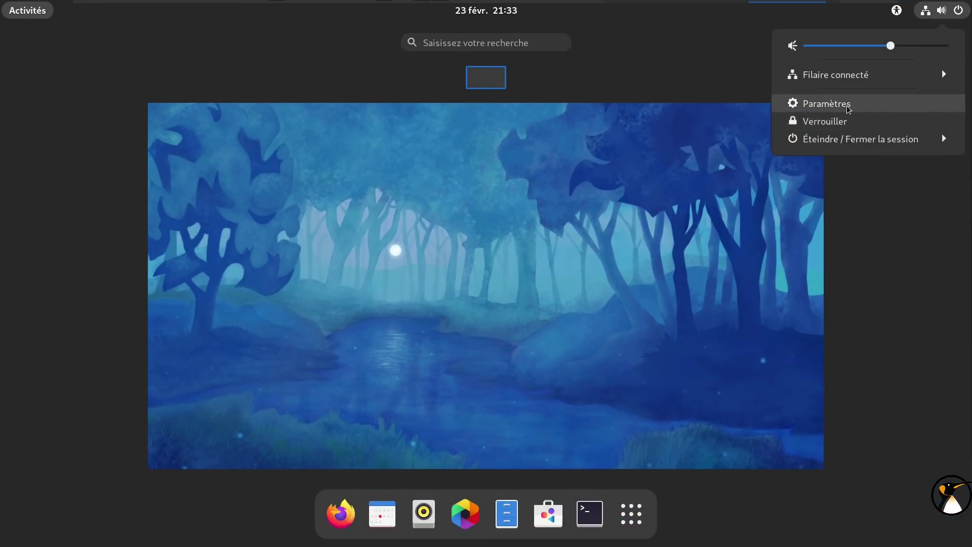
pyautogui.click(849, 109)
pyautogui.moveTo(510, 128); pyautogui.dragTo(642, 60)
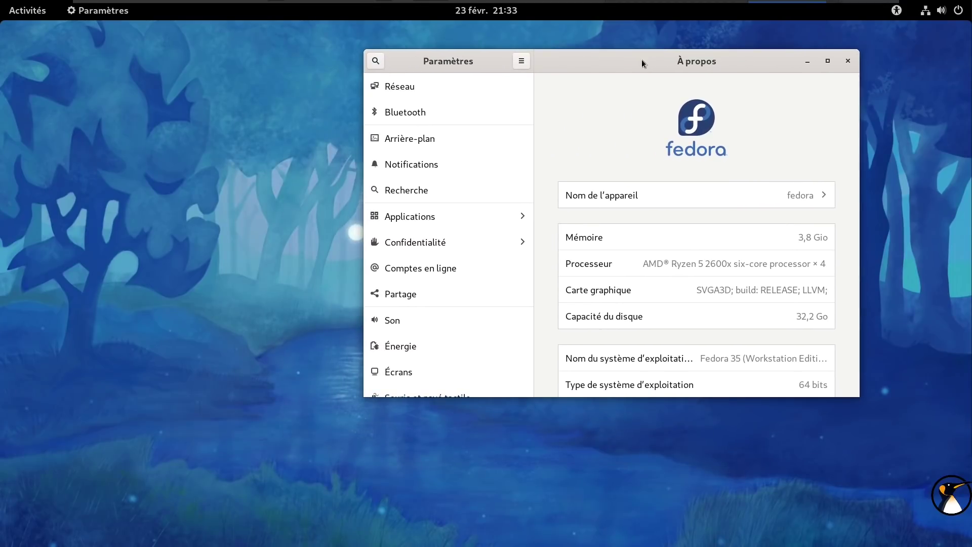
# Look through the Paramètres categories, view the Bluetooth and Réseau settings, and close the Paramètres window.
pyautogui.scroll(-1, 482, 162)
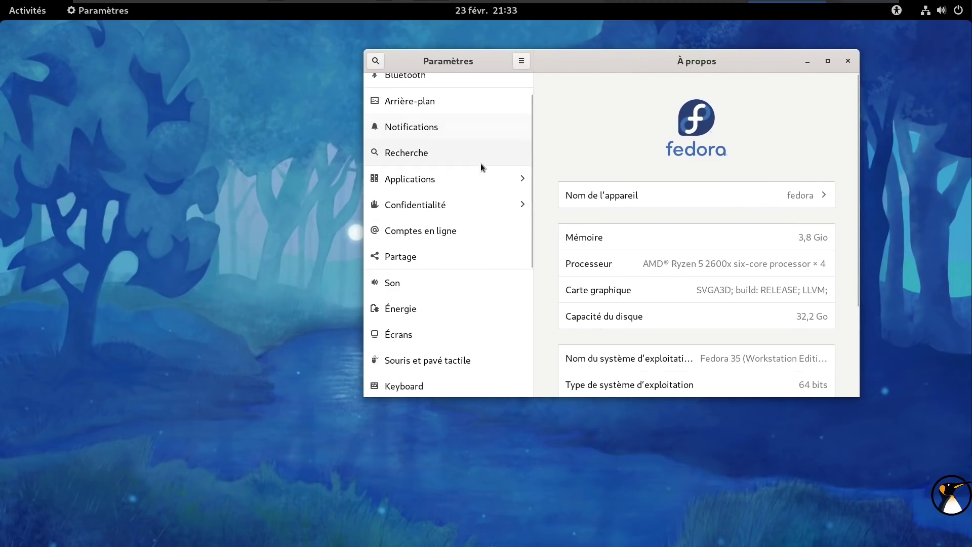
pyautogui.scroll(1, 476, 166)
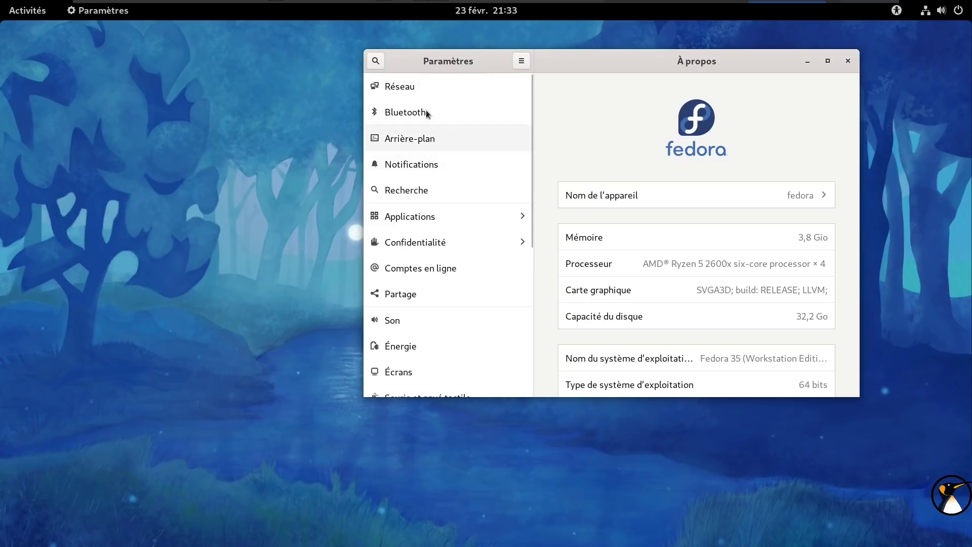
pyautogui.click(407, 87)
pyautogui.click(406, 112)
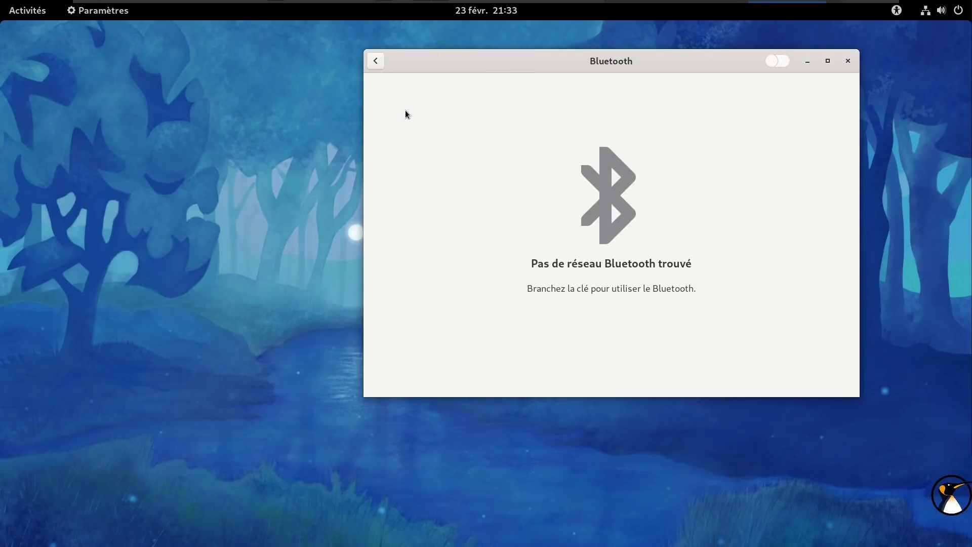
pyautogui.click(375, 61)
pyautogui.click(400, 86)
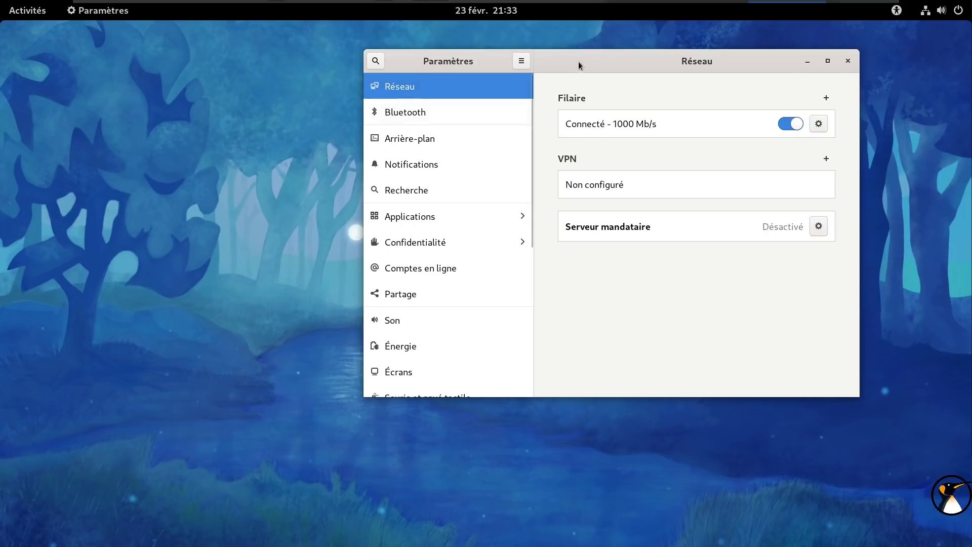
pyautogui.moveTo(578, 62); pyautogui.dragTo(549, 89)
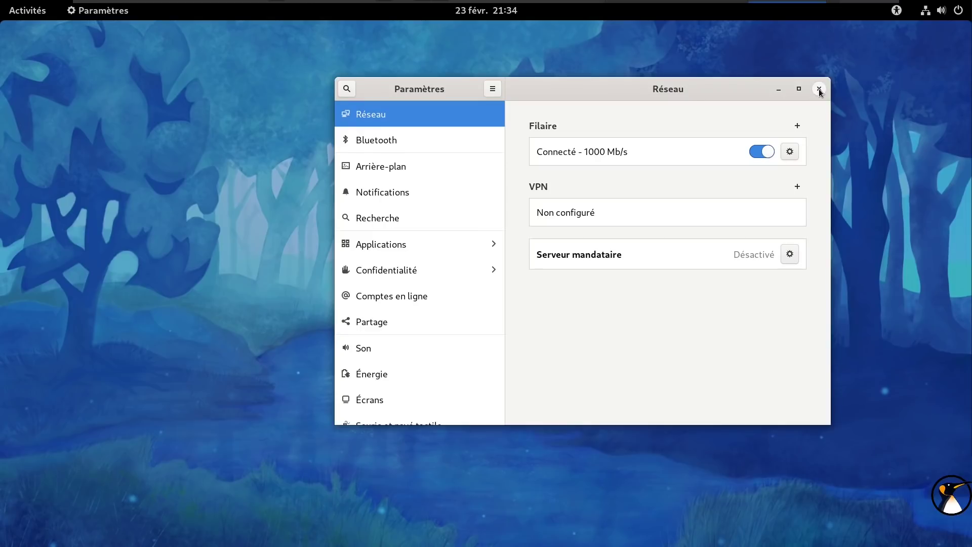
pyautogui.click(819, 89)
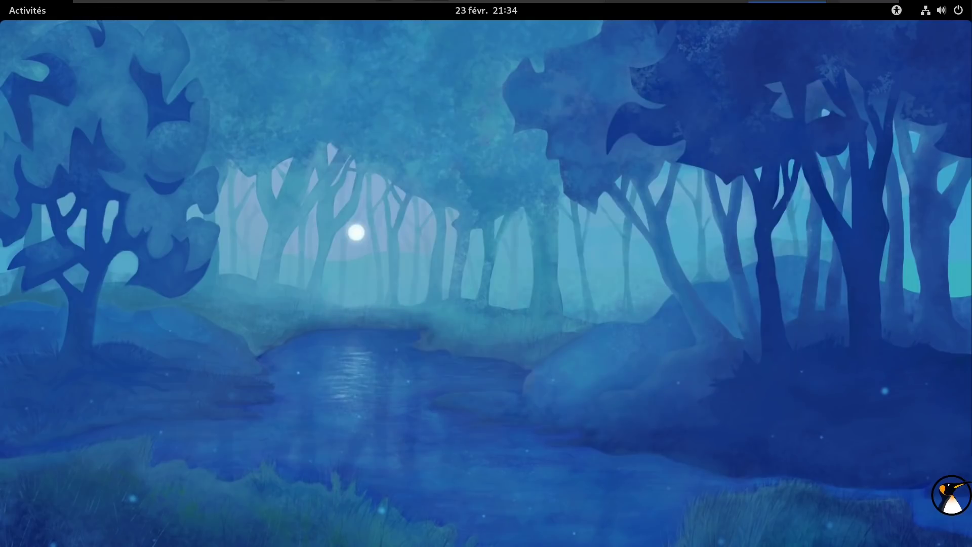